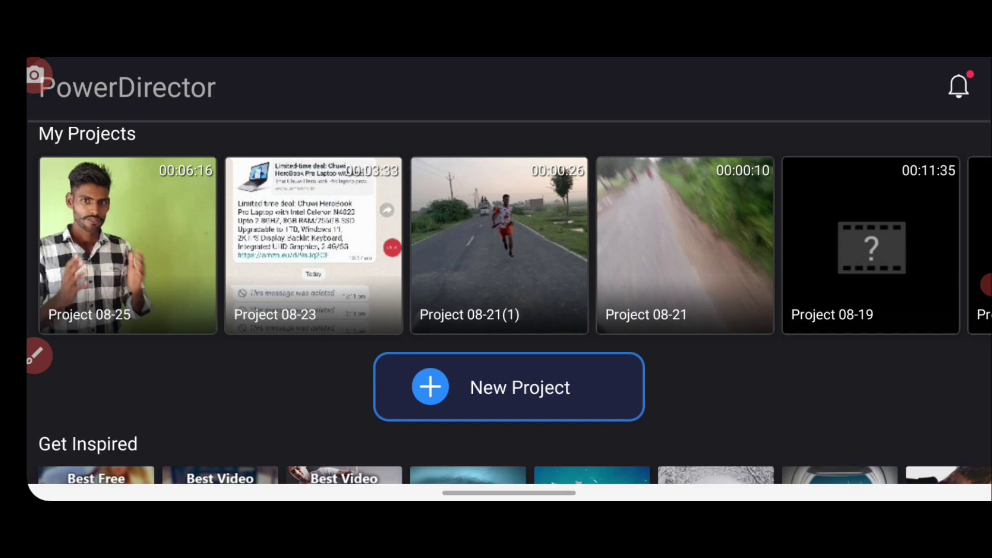
Create a new 16:9 project and add the 01:40 OpenCamera yellow-shirt clip to its timeline
left_click(431, 387)
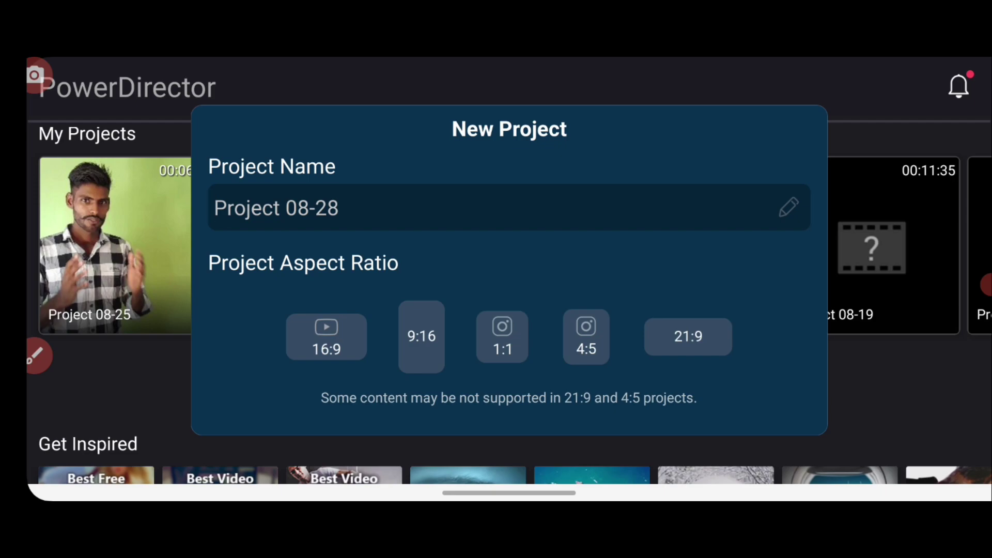
left_click(326, 337)
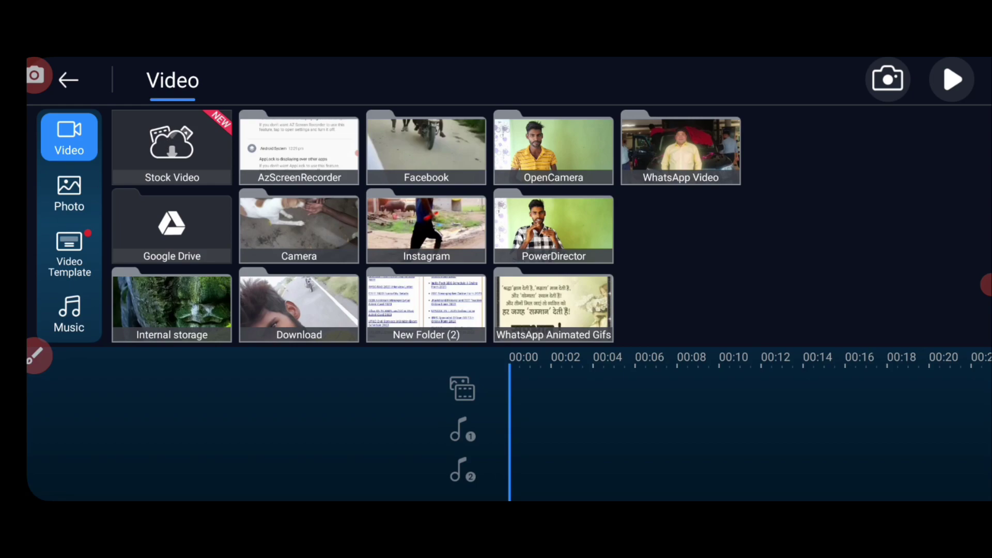
left_click(554, 149)
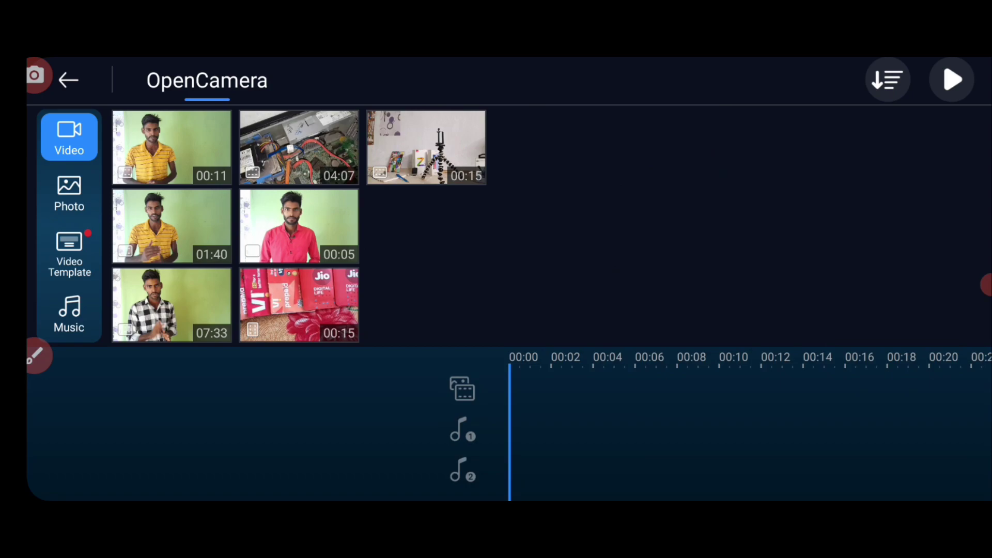
left_click(171, 226)
left_click(147, 227)
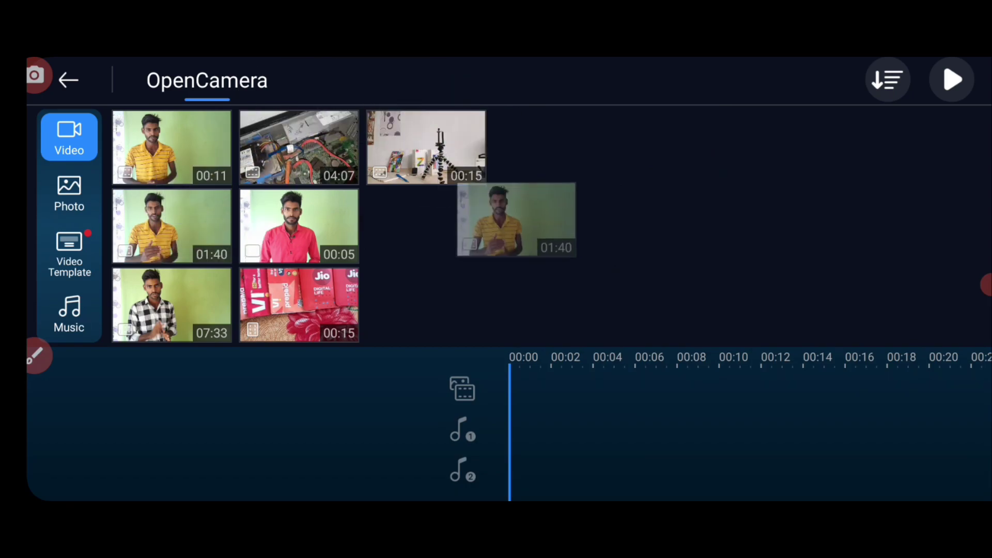
left_click(68, 80)
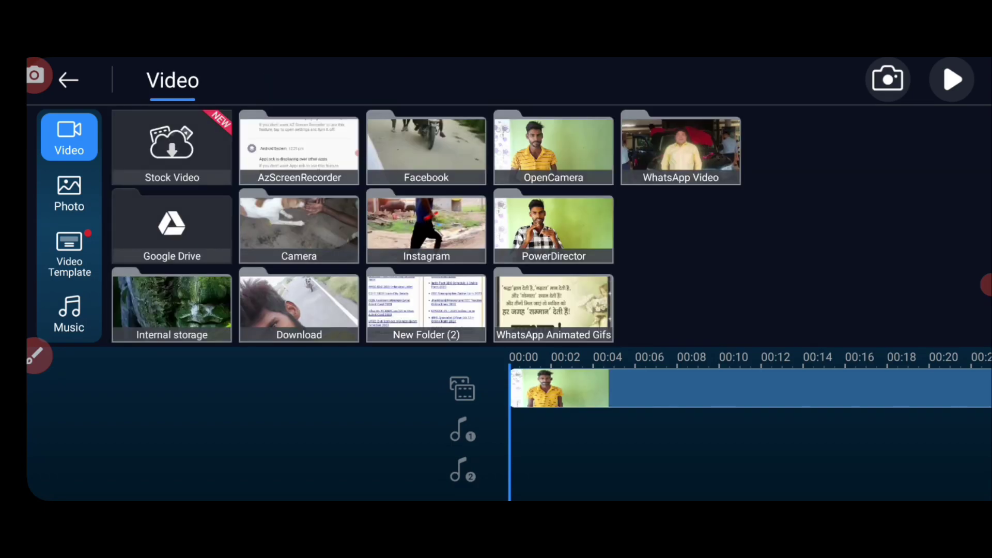
Back in the editor, scrub the preview and select the 01:40 clip to show its editing tools
left_click(68, 80)
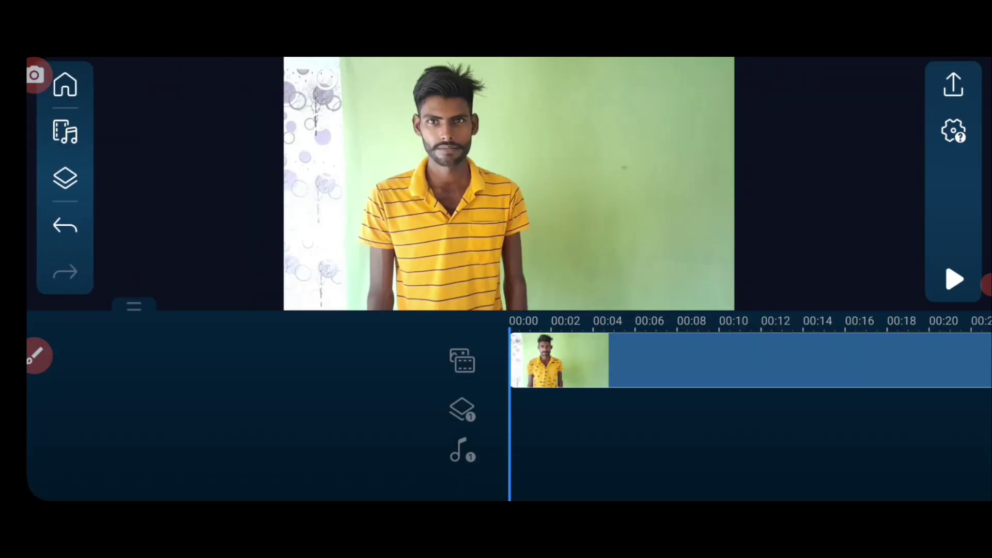
left_click_drag(723, 362, 688, 362)
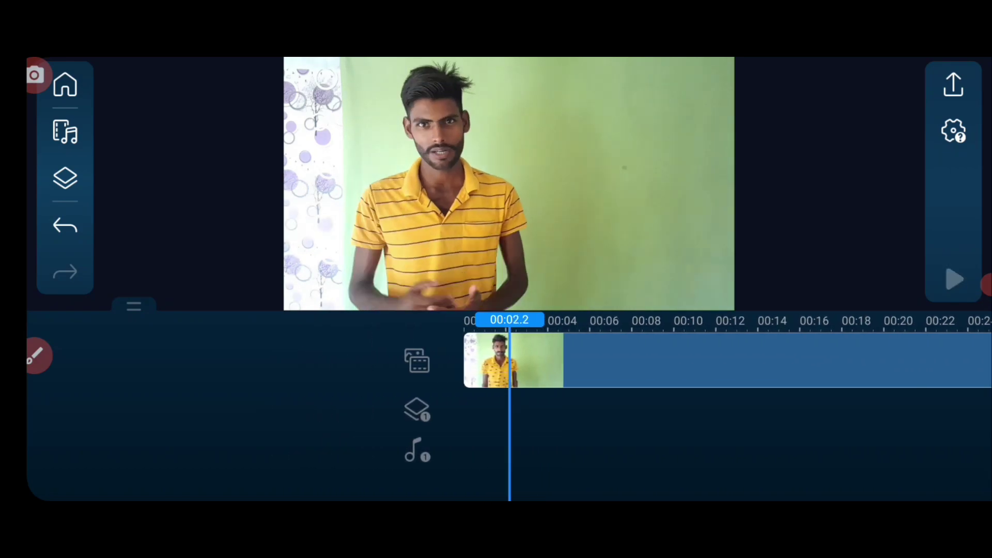
mouse_move(723, 361)
left_mouse_down()
mouse_move(361, 361)
mouse_move(723, 361)
left_mouse_up()
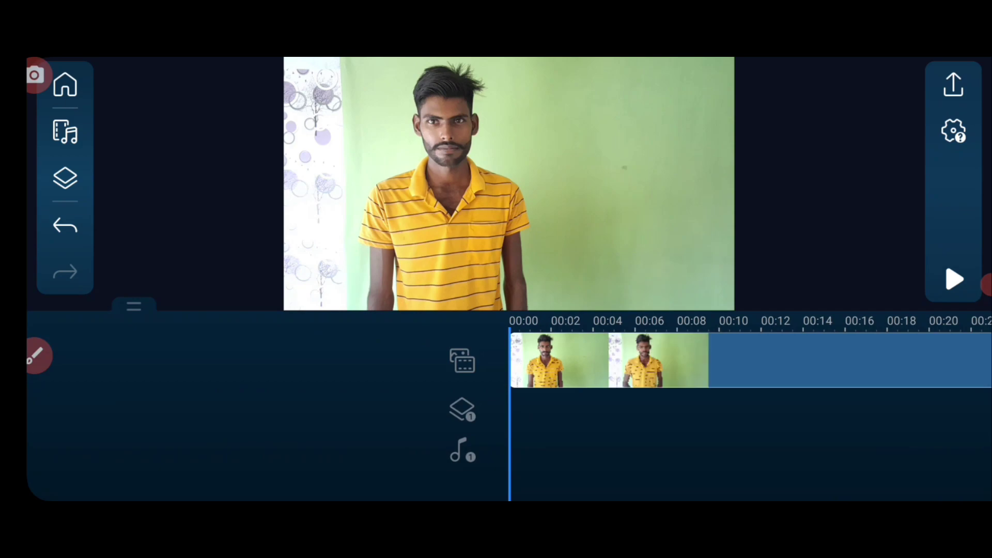
left_click(656, 360)
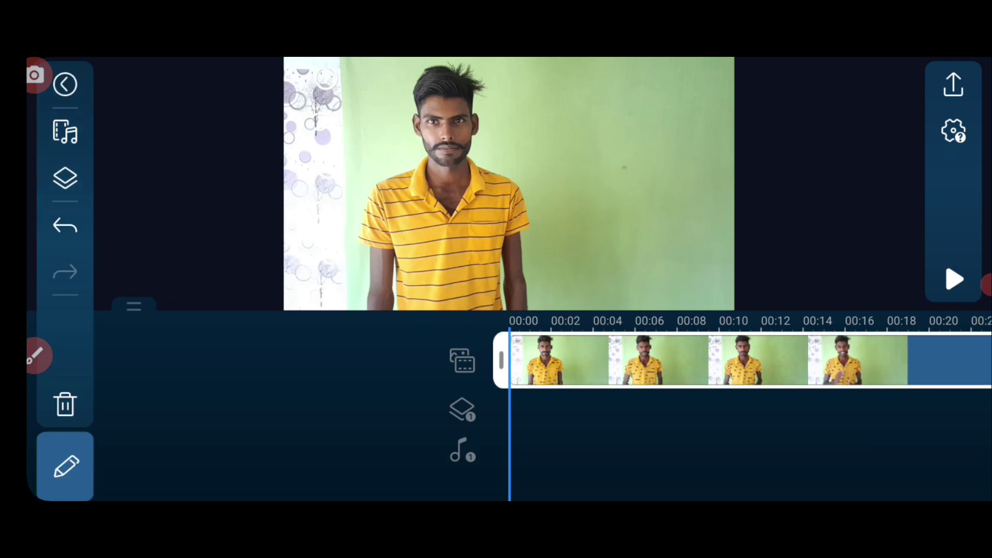
left_click(65, 466)
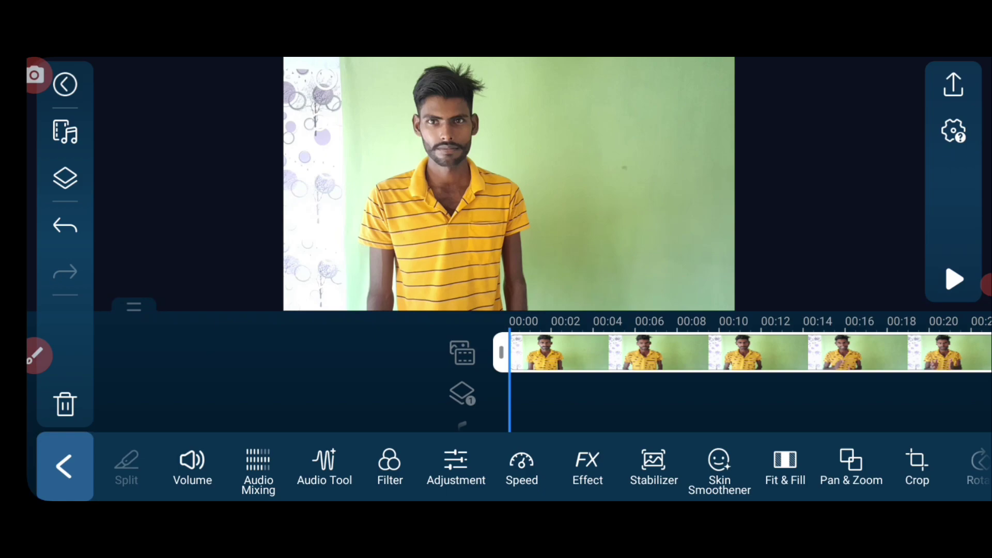
Set the clip's brightness to 1 and contrast to 51, then return to the timeline
left_click(456, 467)
left_click(344, 466)
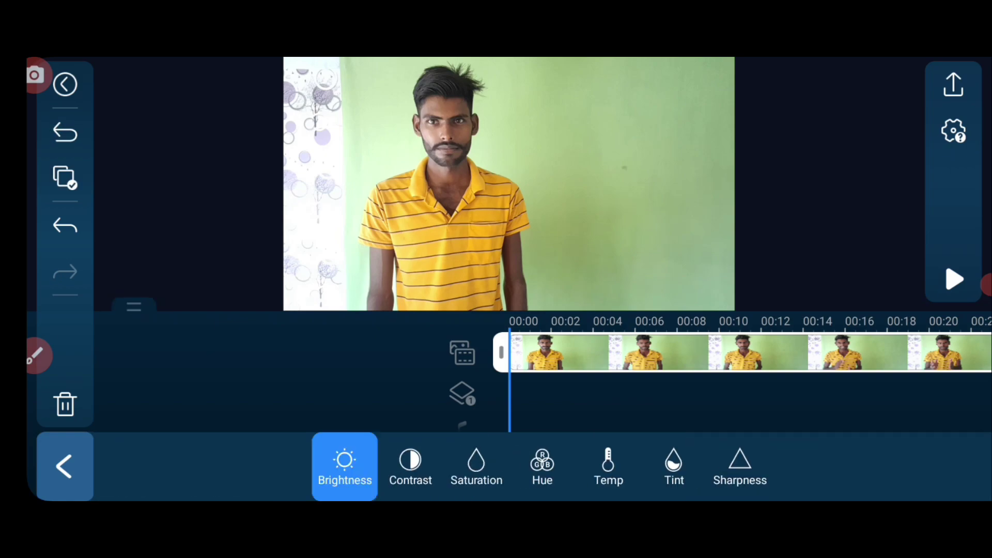
mouse_move(889, 208)
left_mouse_down()
mouse_move(889, 225)
mouse_move(890, 173)
left_mouse_up()
left_click(410, 465)
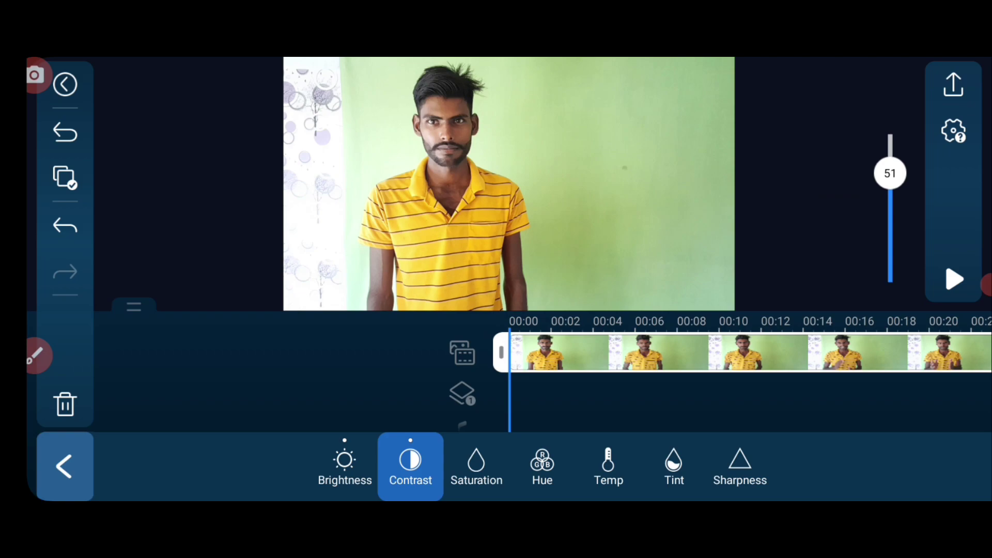
left_click(65, 466)
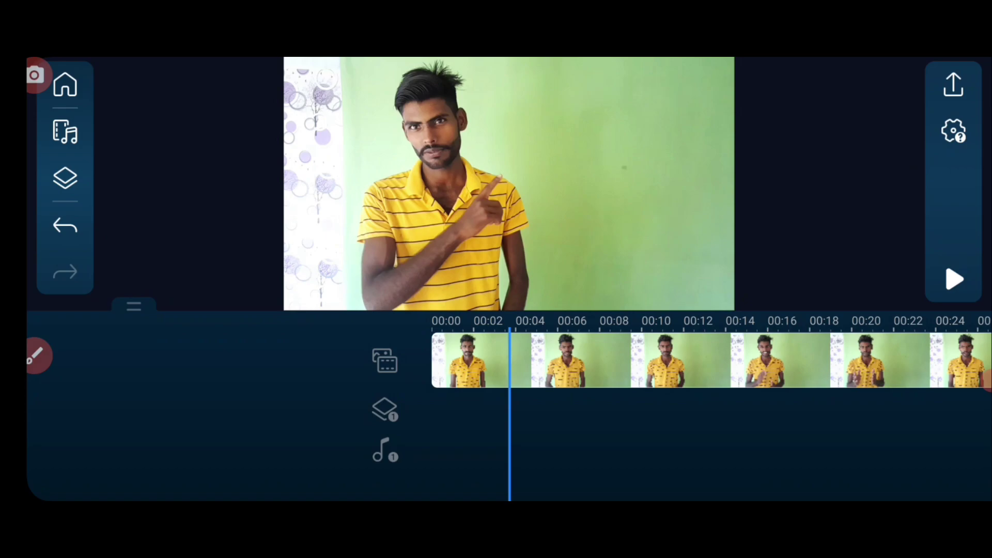
Screenshot the adjusted clip full-screen at 00:04, then go to the phone's home screen
left_click(568, 360)
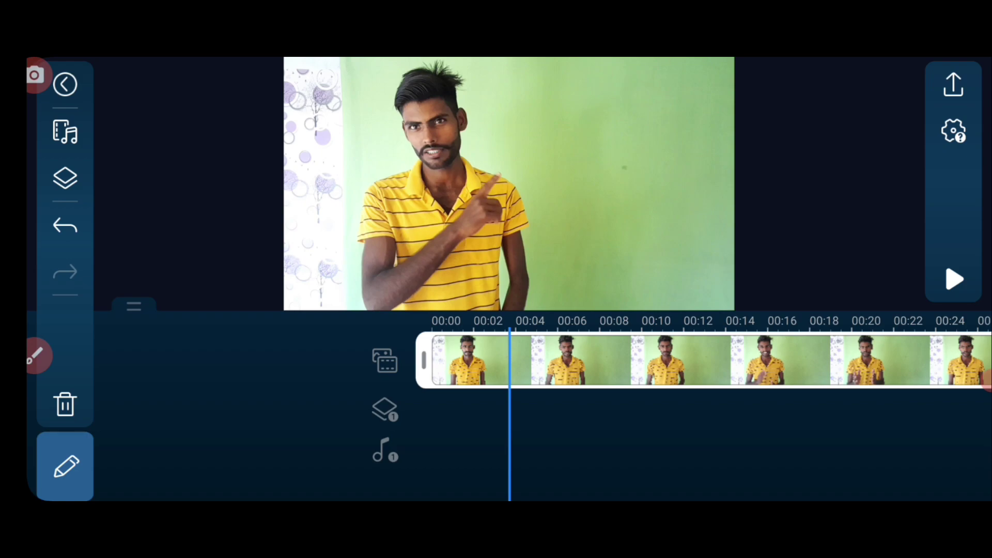
key("Escape")
left_click(699, 183)
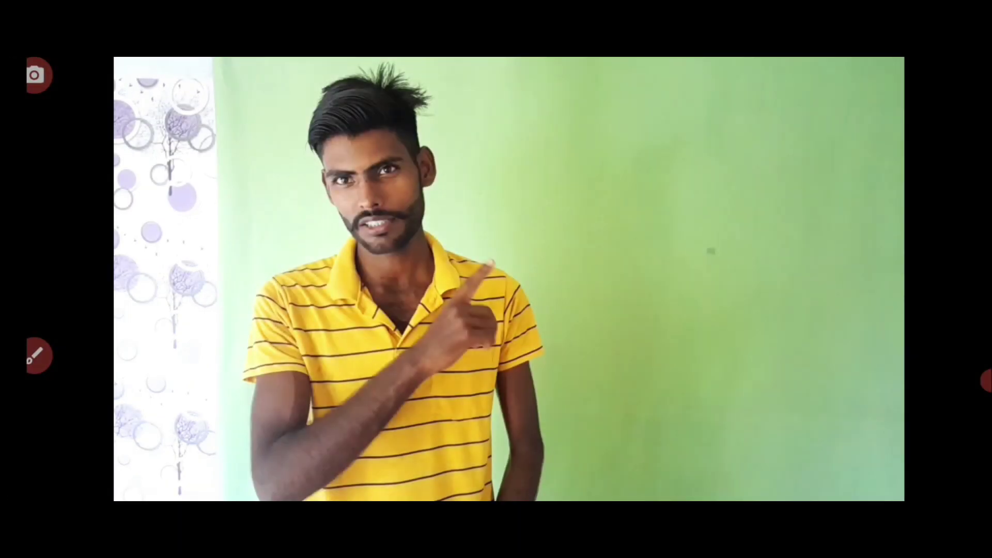
left_click(34, 75)
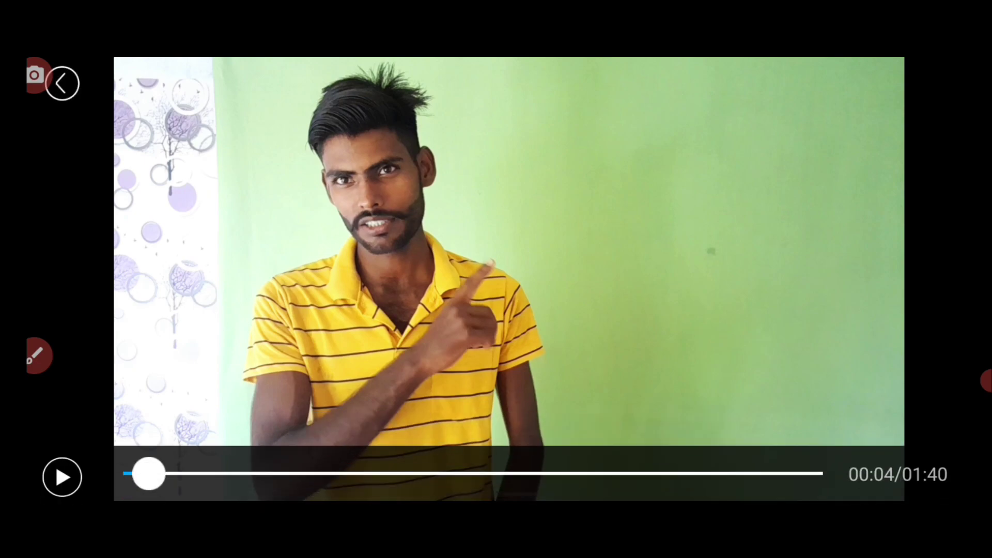
key("super")
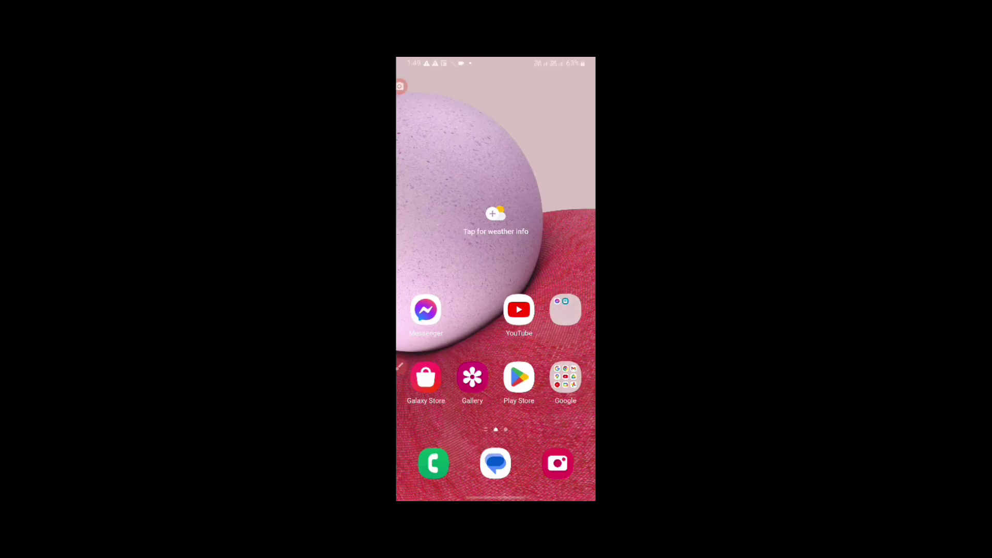
Launch Chrome and search Google for "adobe firefly"
left_click_drag(439, 424, 568, 424)
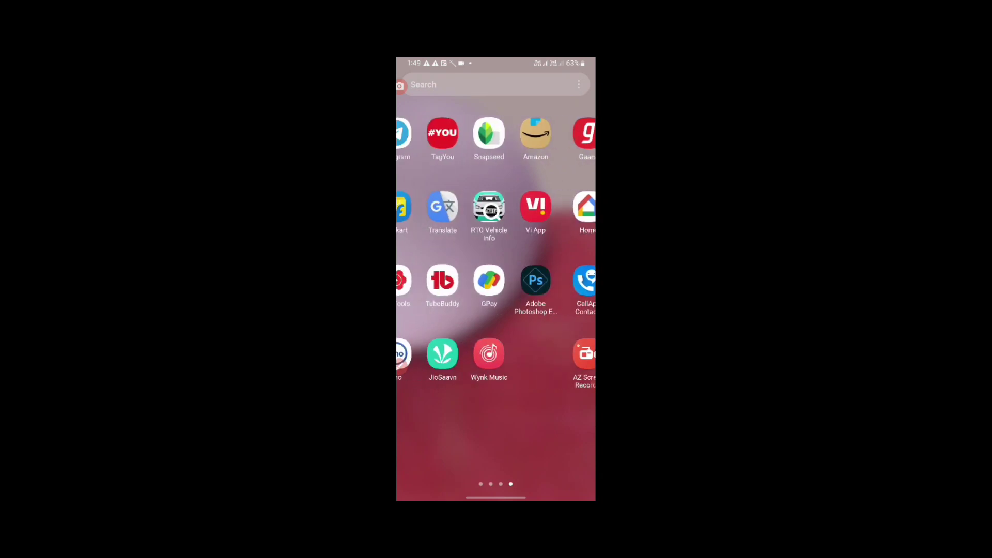
left_click_drag(439, 424, 568, 423)
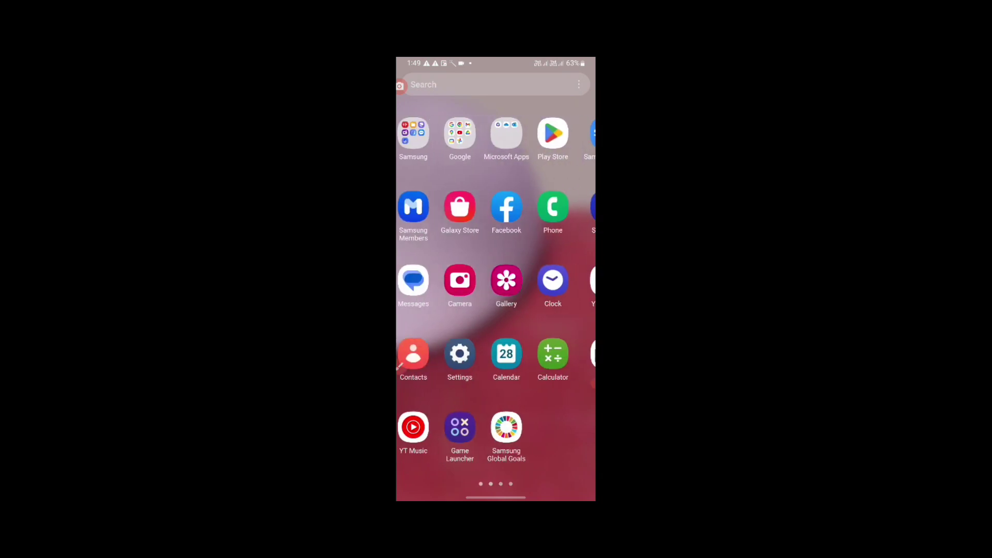
left_click(496, 230)
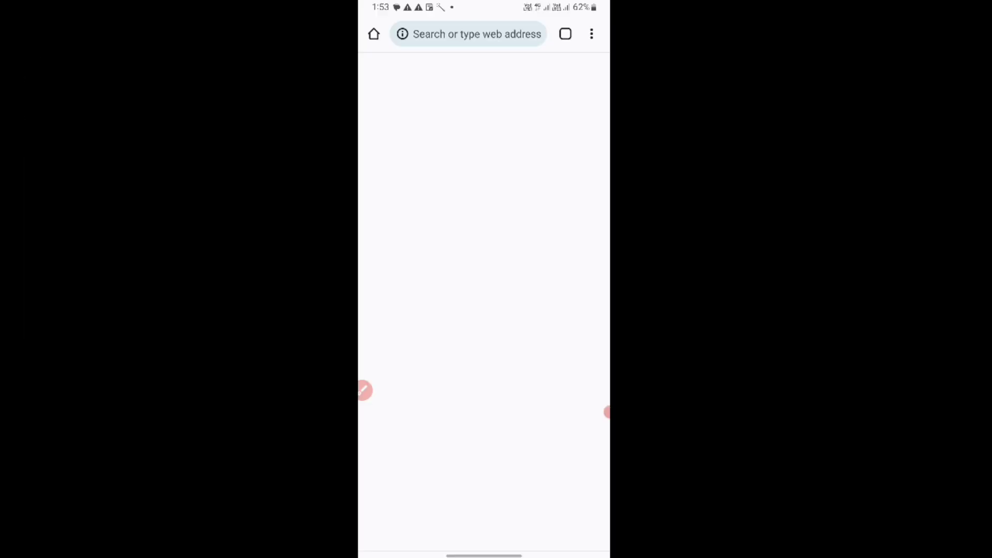
left_click(468, 34)
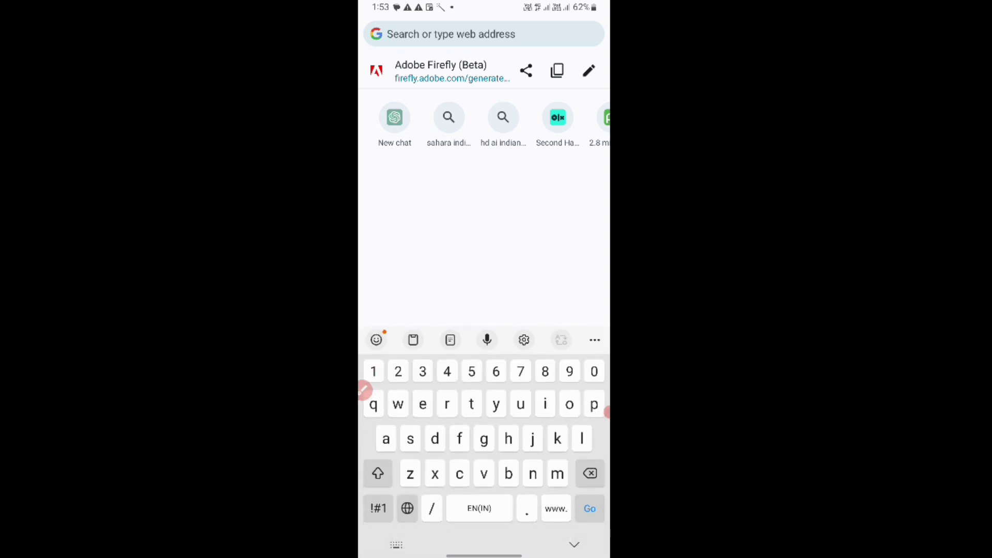
type("ado")
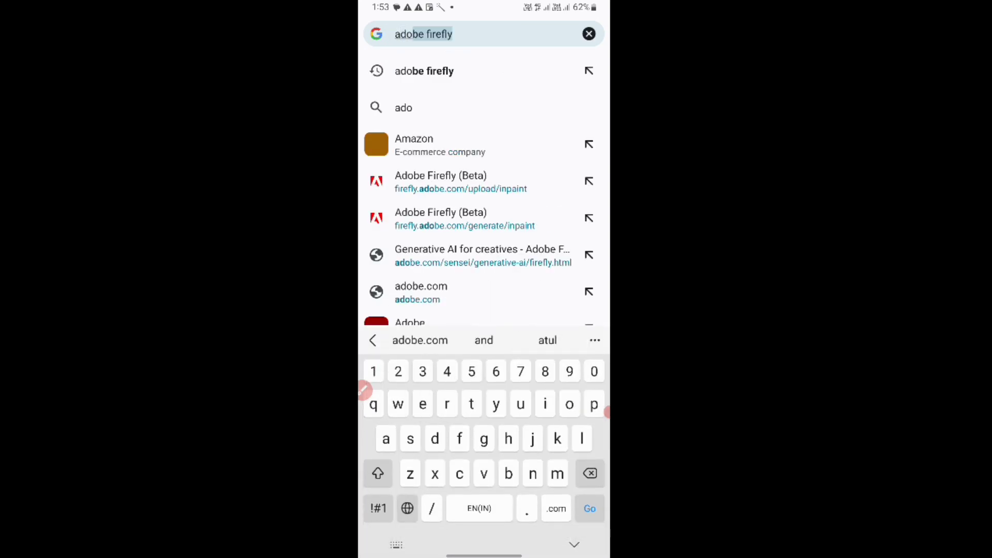
key("Return")
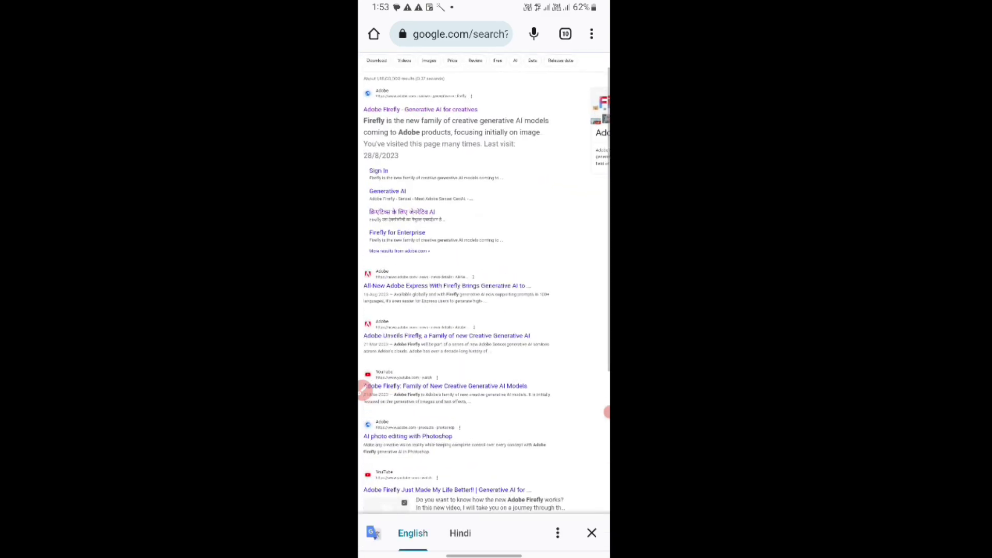
Turn off Desktop site and open the Adobe Firefly - Generative AI for creatives result
left_click(591, 34)
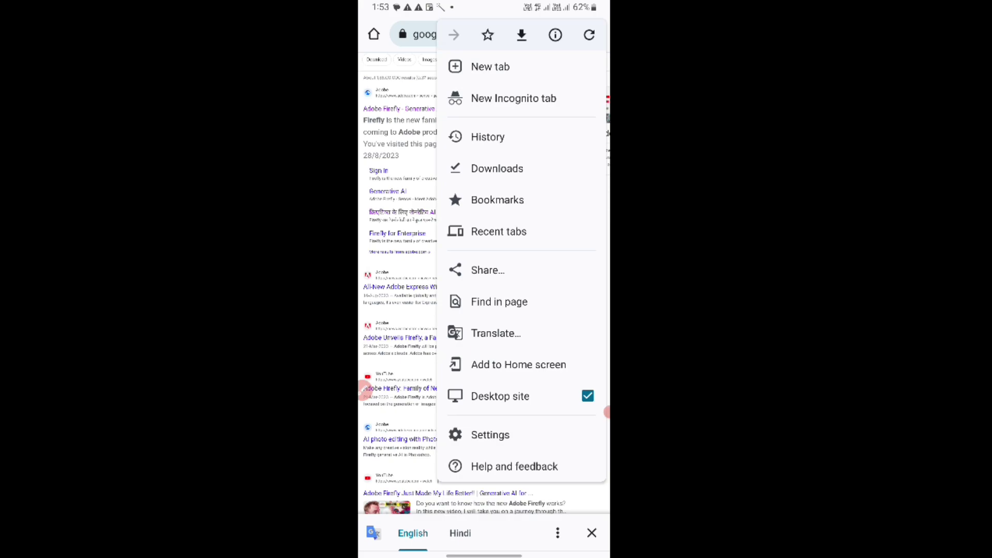
left_click(517, 396)
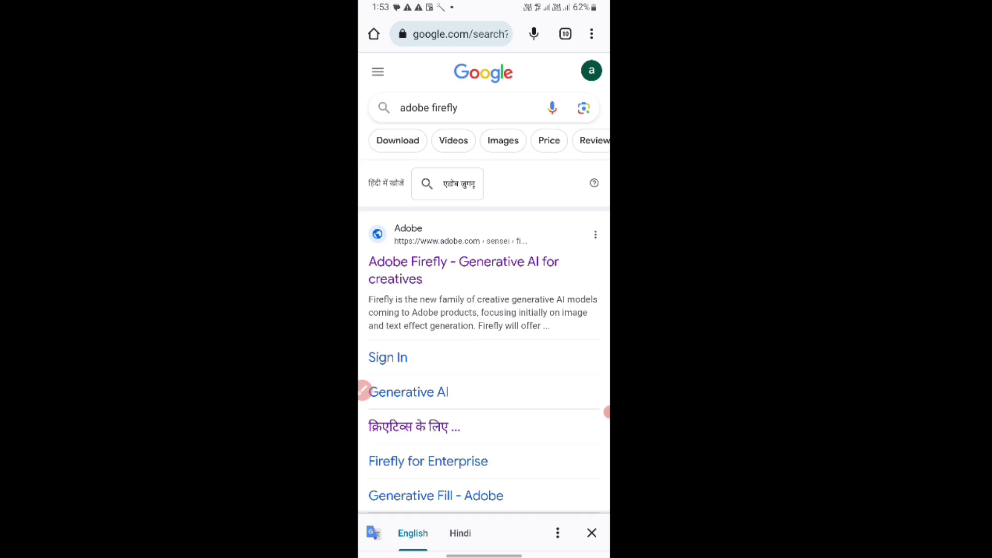
left_click(463, 262)
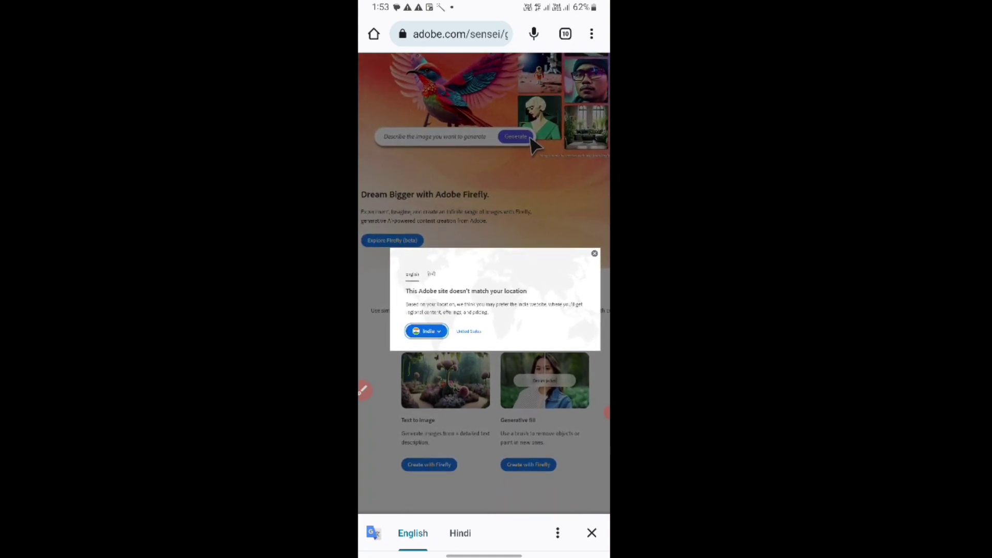
Dismiss the location-mismatch notice and open Firefly's Generative fill tool
left_click(594, 253)
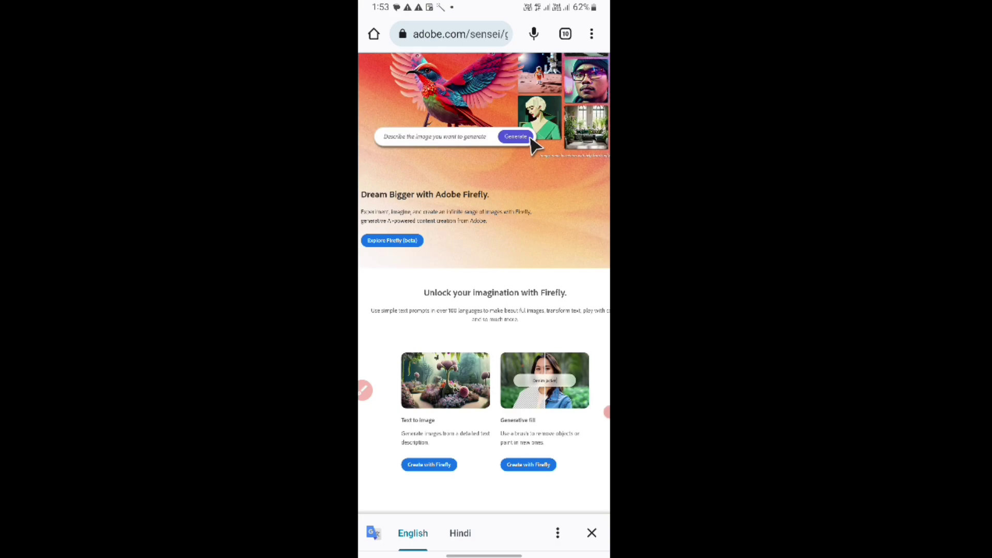
scroll(484, 279, "down", 2)
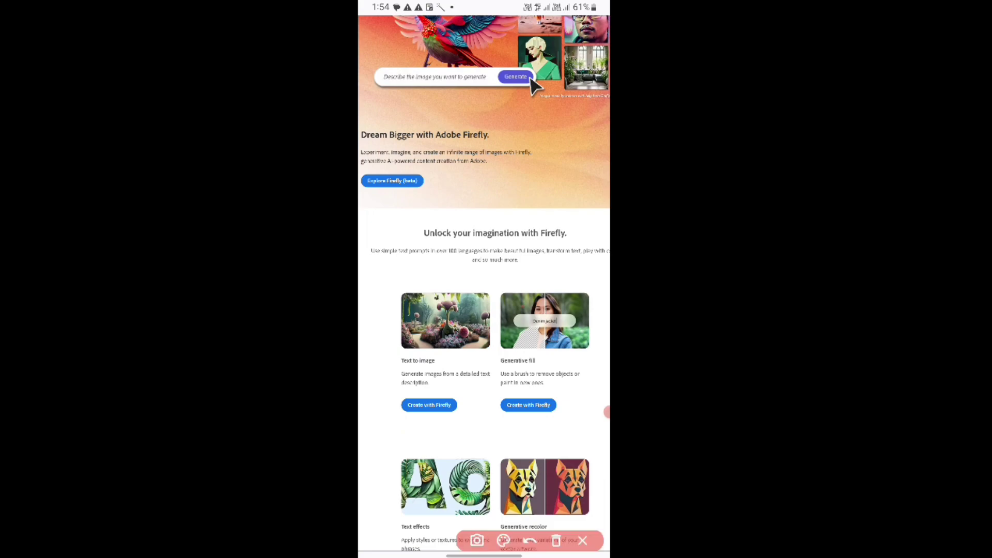
left_click_drag(483, 345, 460, 357)
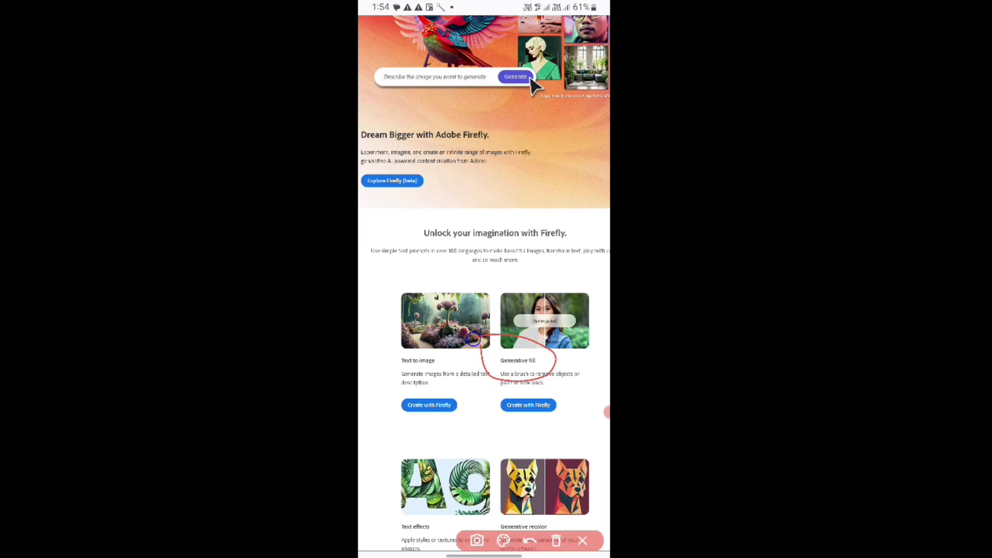
left_click(555, 540)
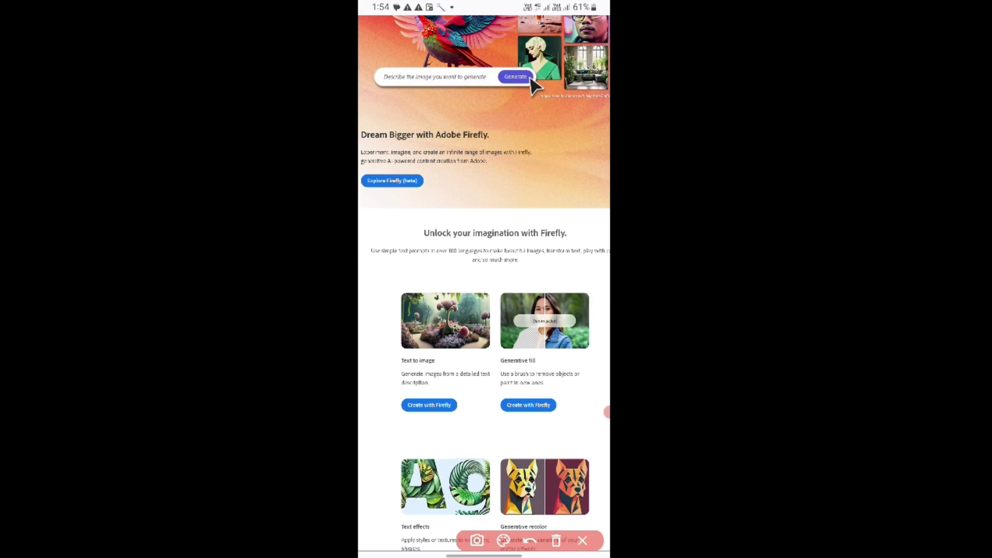
mouse_move(495, 402)
left_mouse_down()
mouse_move(505, 421)
mouse_move(554, 421)
mouse_move(565, 390)
mouse_move(482, 405)
left_mouse_up()
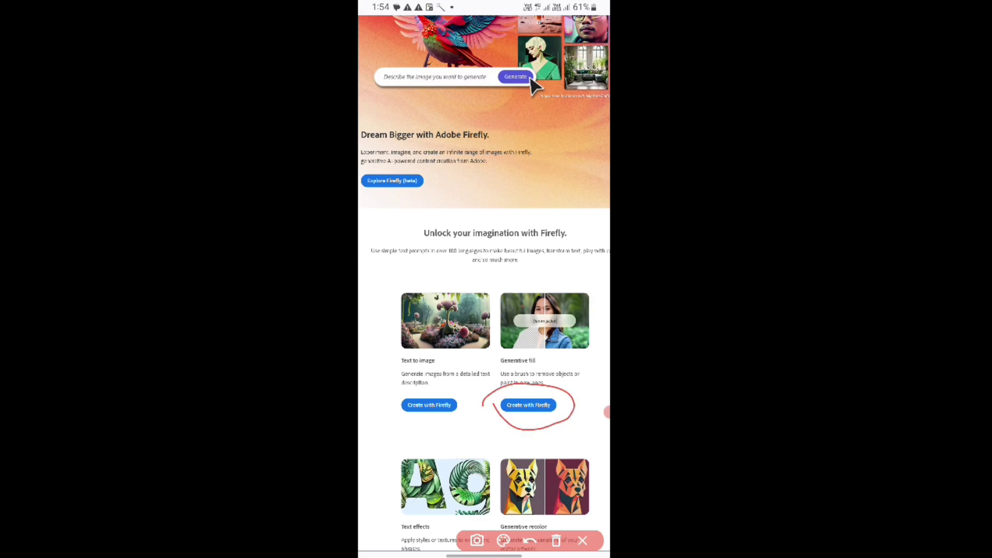
left_click(583, 540)
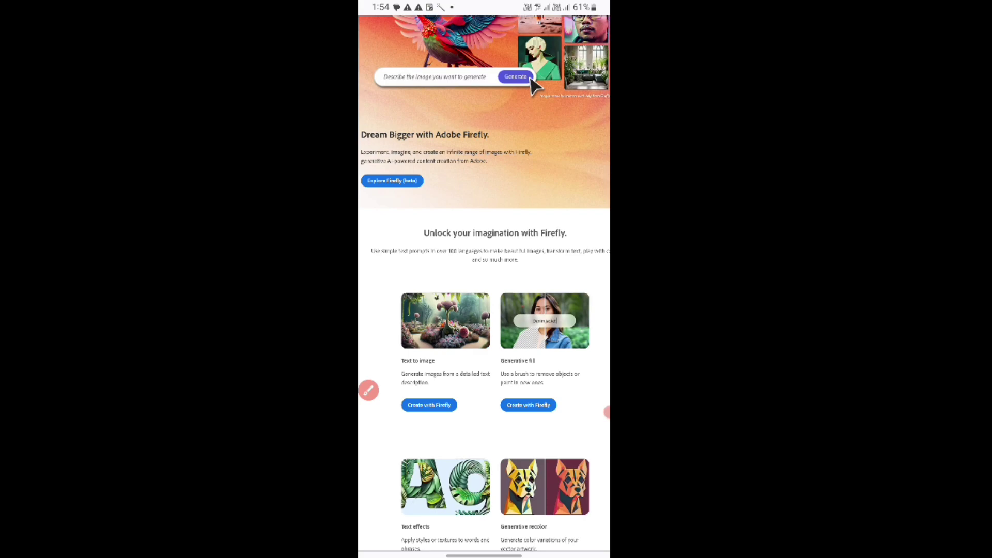
left_click(528, 405)
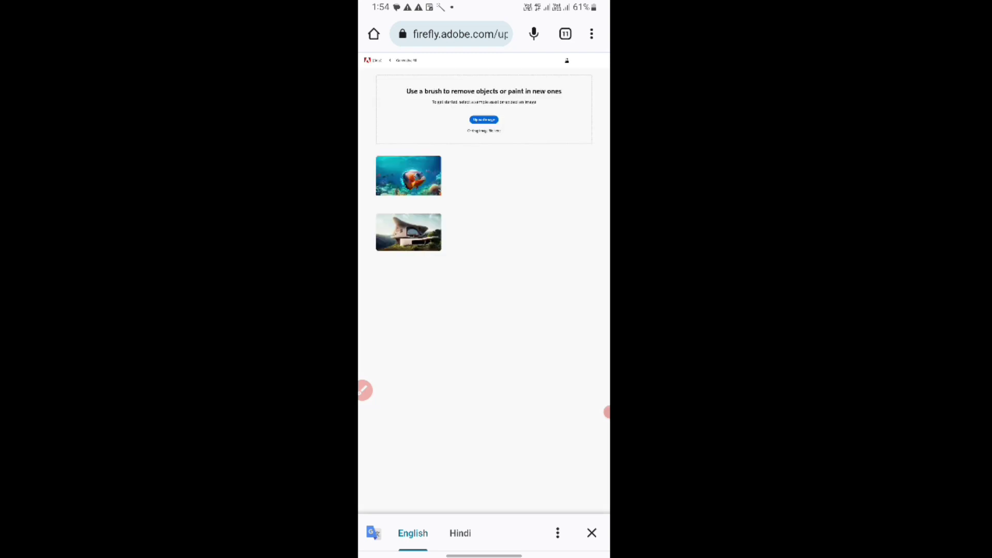
Upload the screenshot of the man in the yellow shirt into the Generative fill editor
left_click(364, 390)
left_click_drag(482, 406, 494, 404)
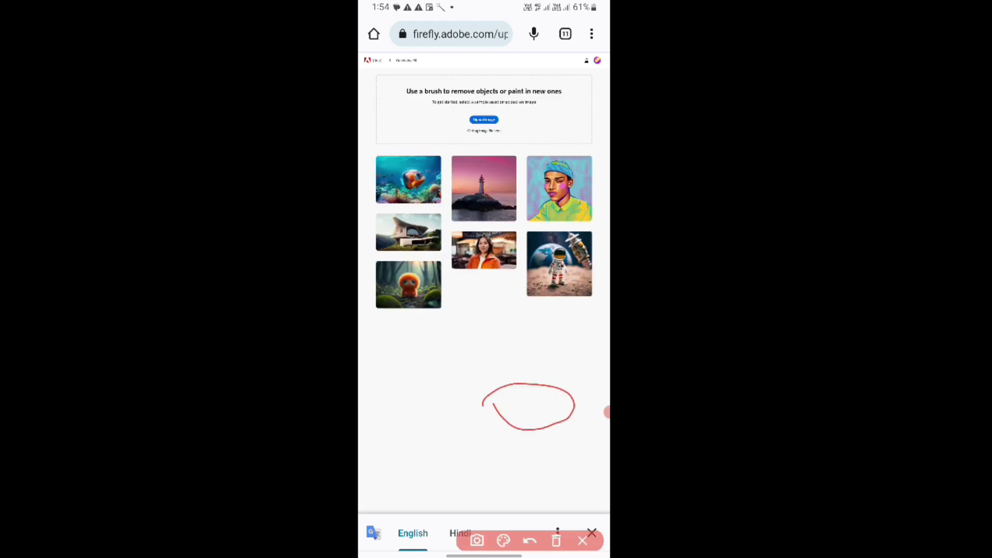
left_click_drag(468, 326, 489, 155)
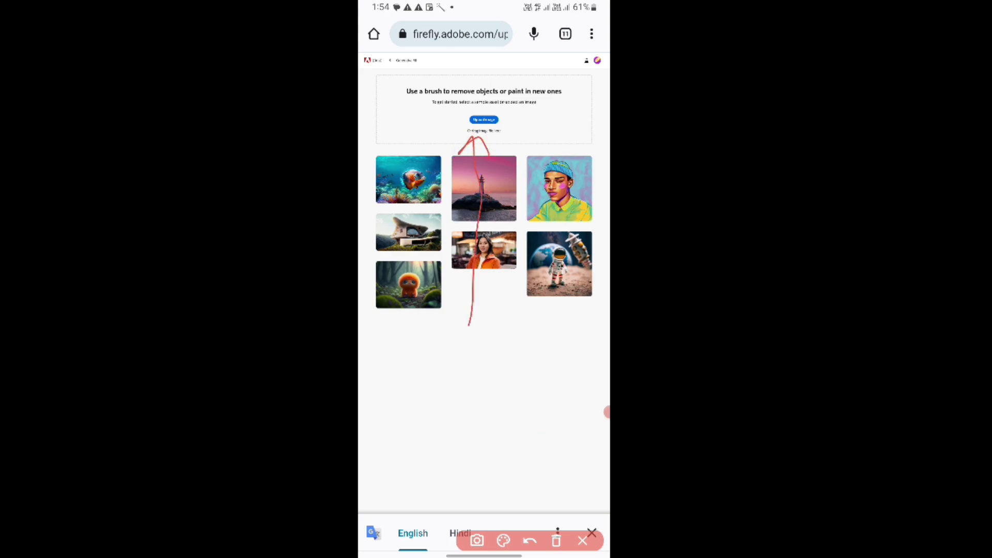
left_click(582, 540)
left_click(483, 119)
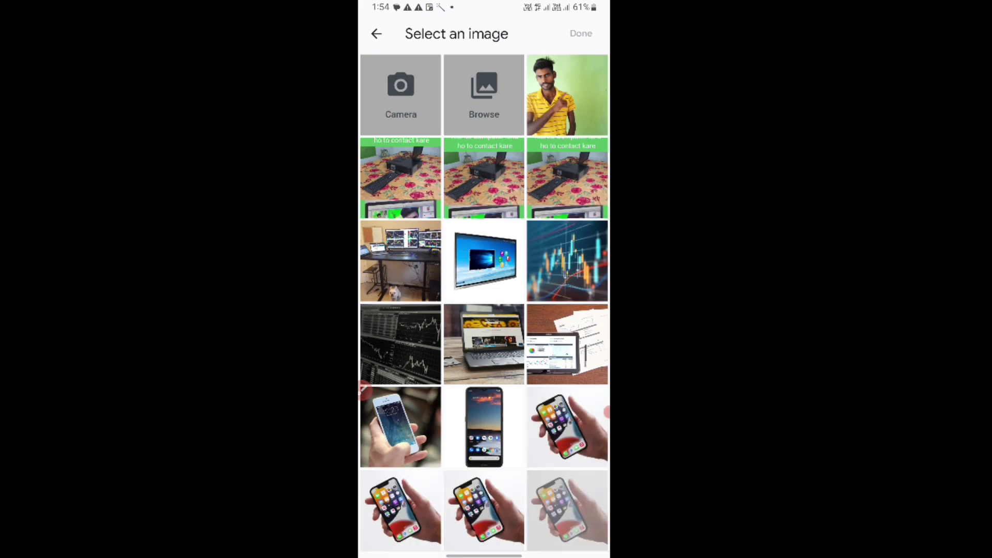
left_click(566, 95)
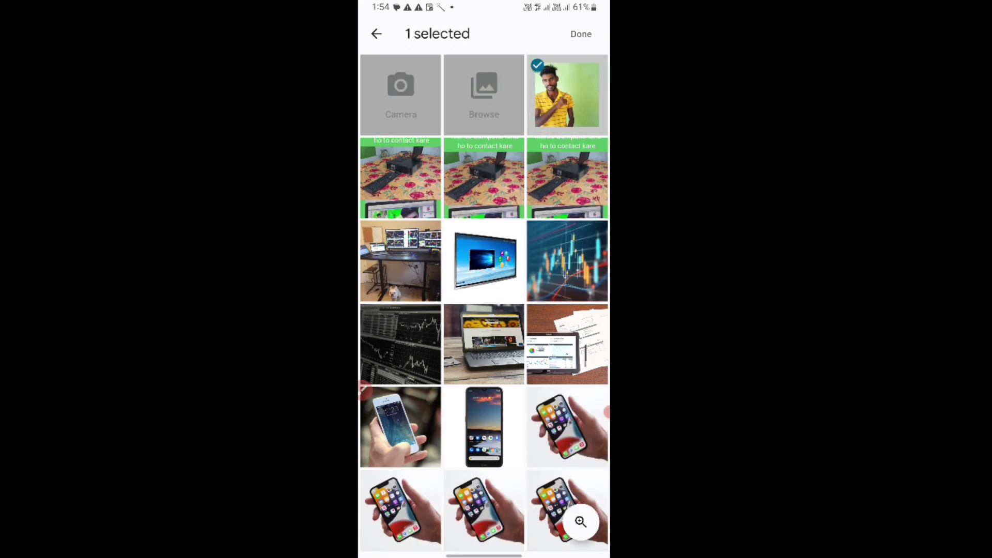
left_click(581, 34)
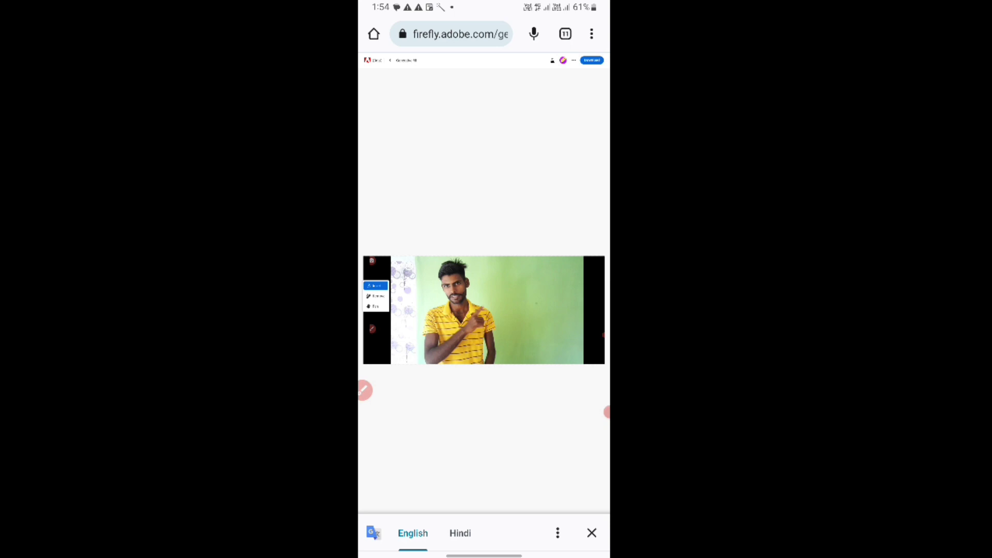
left_click(364, 390)
left_click_drag(471, 318, 488, 157)
left_click(556, 541)
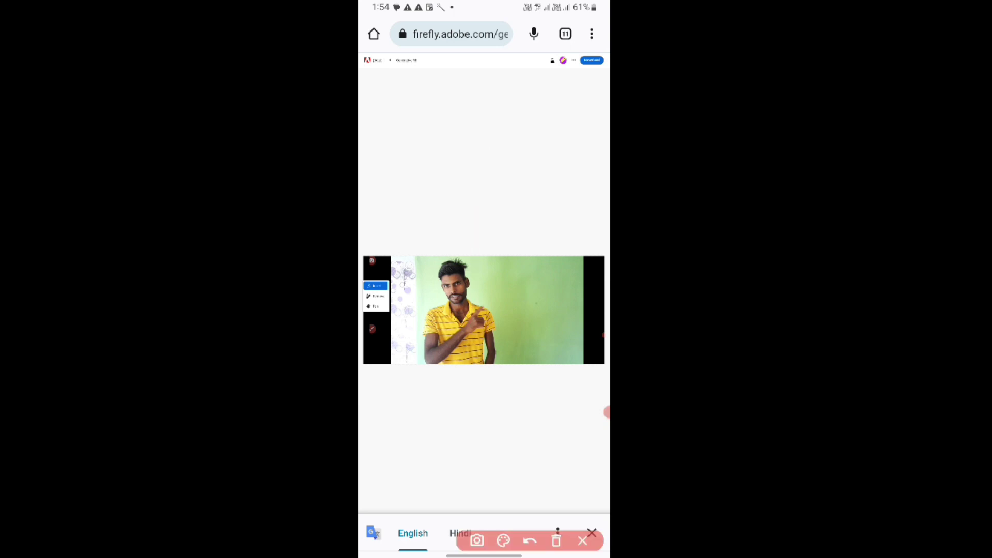
mouse_move(383, 271)
left_mouse_down()
mouse_move(394, 318)
mouse_move(361, 316)
mouse_move(363, 266)
mouse_move(373, 262)
left_mouse_up()
Dismiss the translation bar and brush out an L-shaped patch of the upper-right green wall
left_click(582, 540)
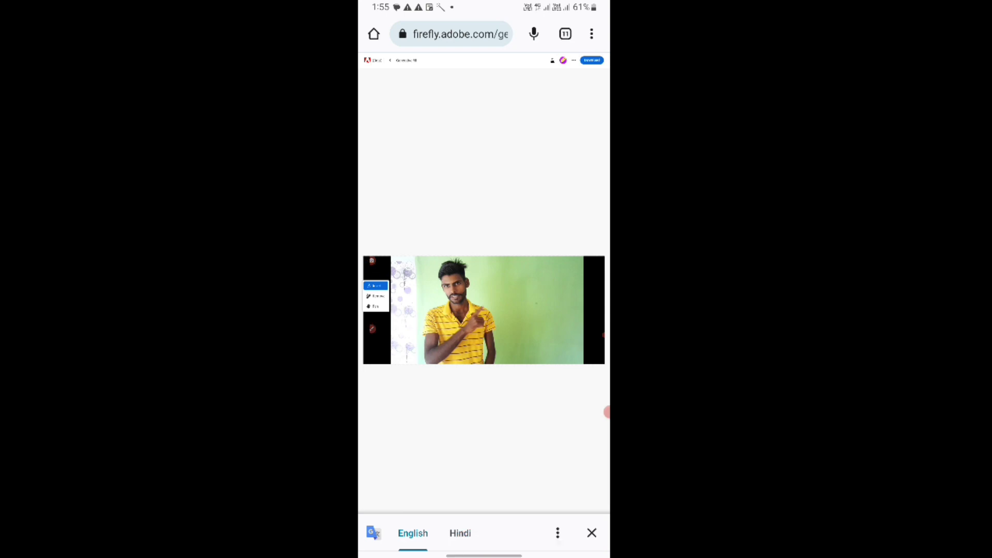
left_click(591, 533)
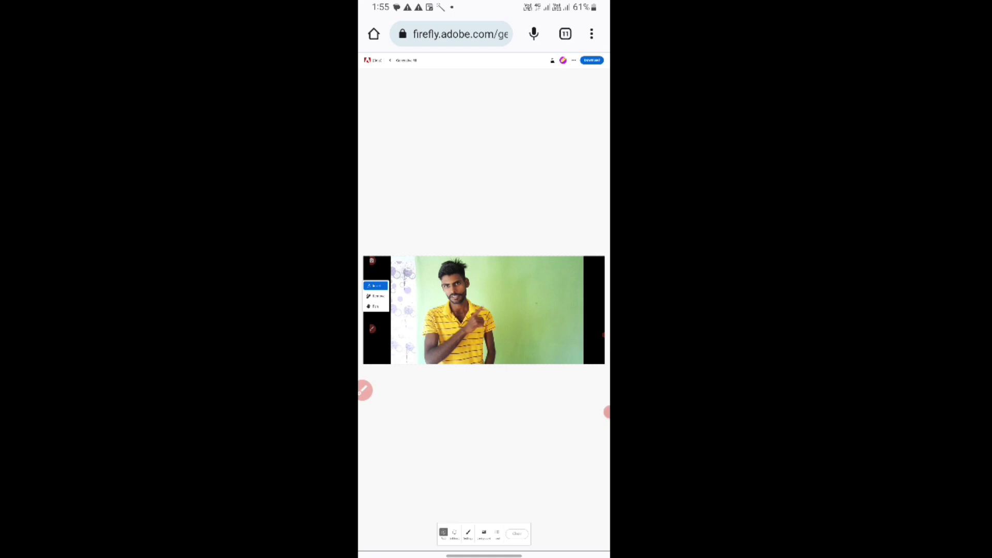
left_click(365, 389)
left_click_drag(371, 261, 382, 271)
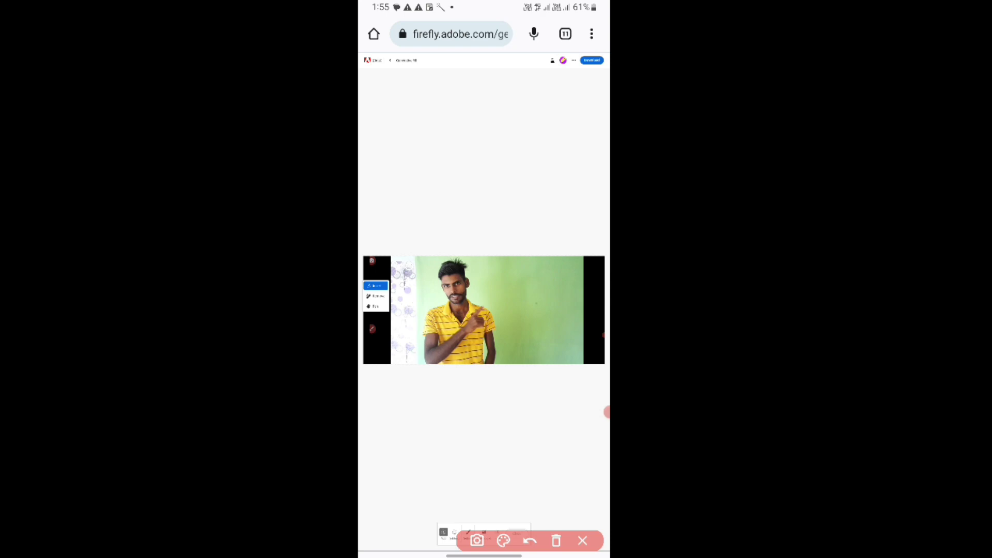
left_click_drag(509, 254, 604, 287)
left_click_drag(510, 258, 603, 289)
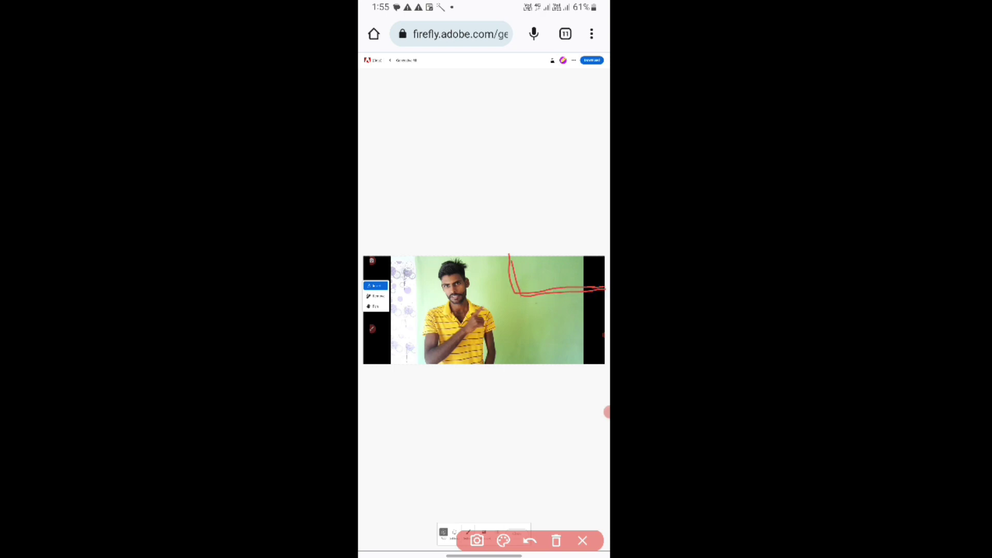
left_click(582, 541)
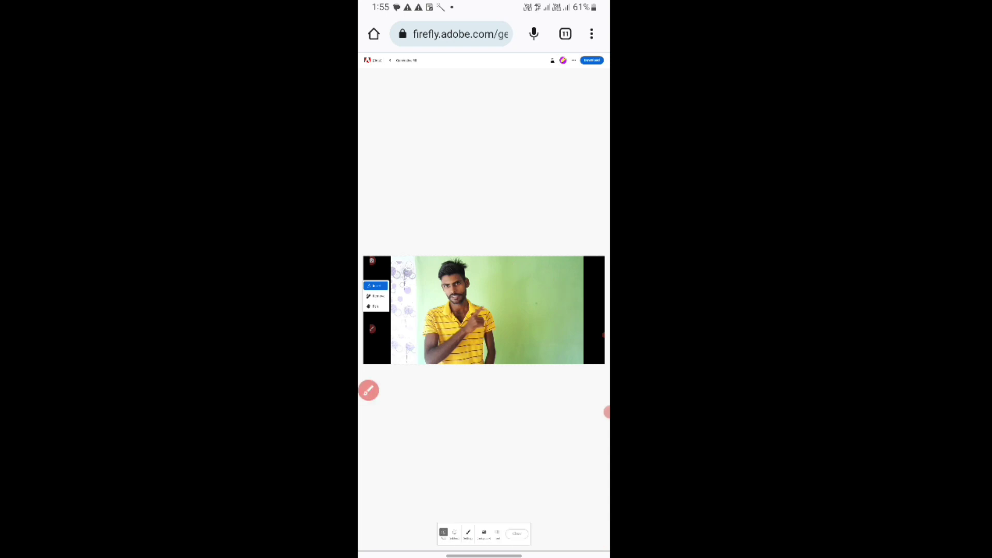
mouse_move(526, 258)
left_mouse_down()
mouse_move(568, 296)
mouse_move(597, 271)
mouse_move(536, 266)
mouse_move(540, 281)
mouse_move(588, 281)
left_mouse_up()
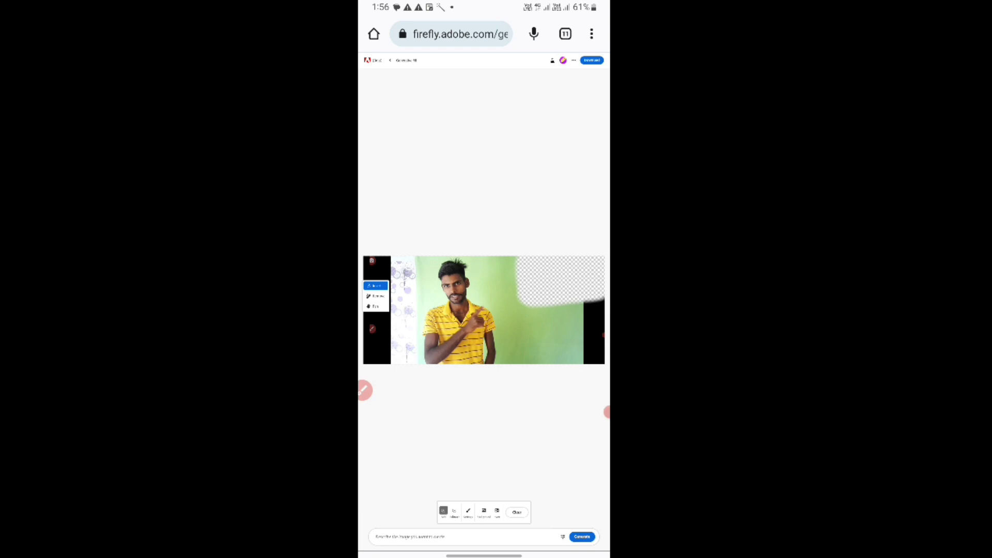
Enter the fill prompt "Smart tv" and generate it in the erased area
left_click(460, 536)
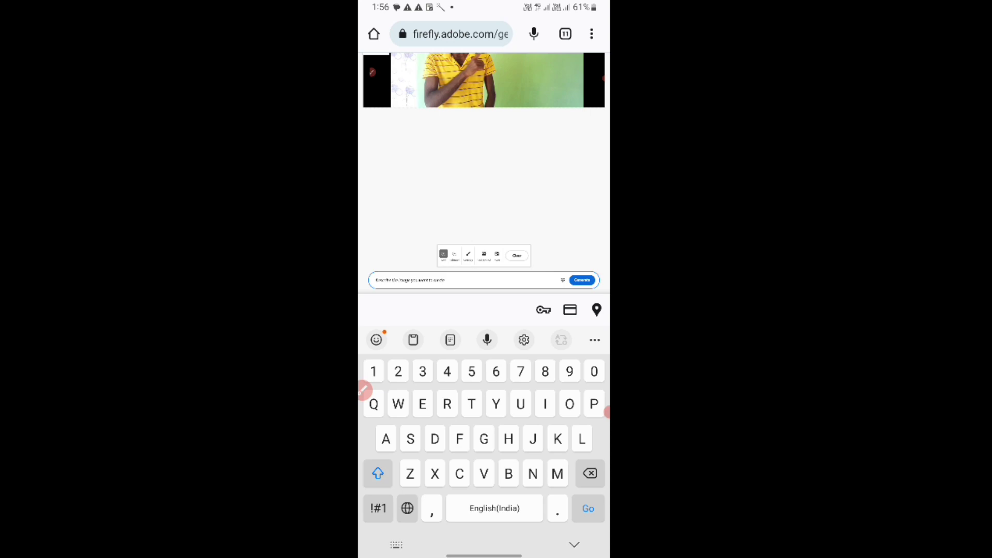
type("Sm")
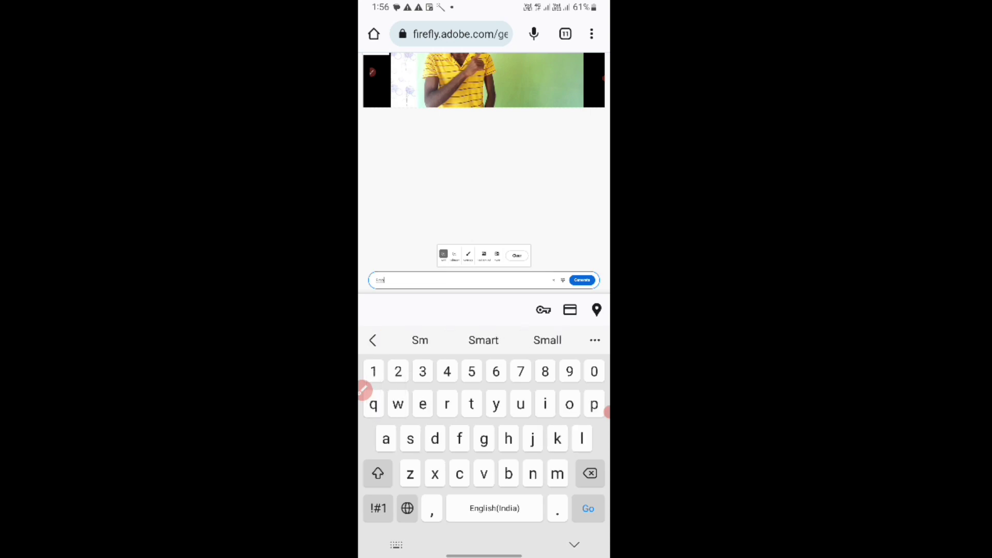
type("art ")
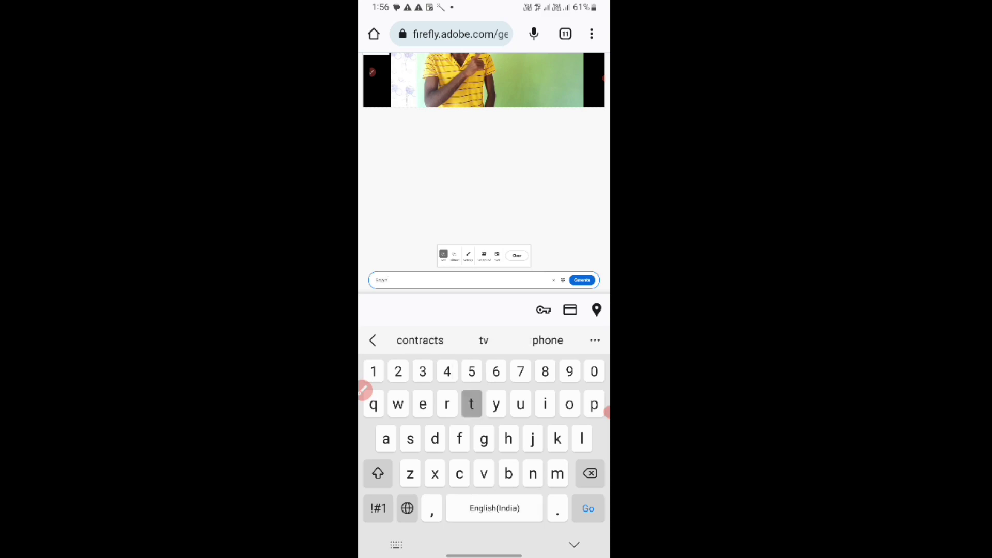
type("tv")
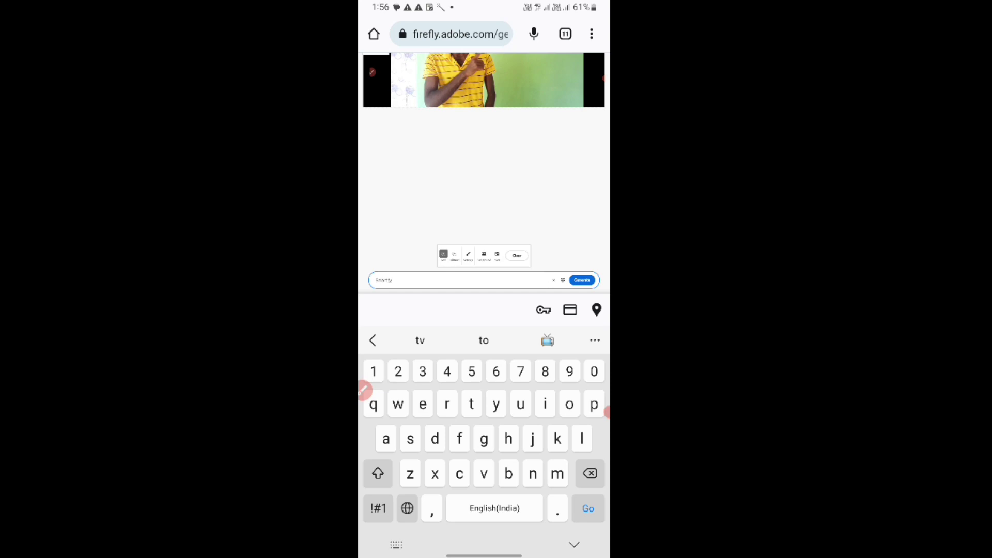
left_click(364, 390)
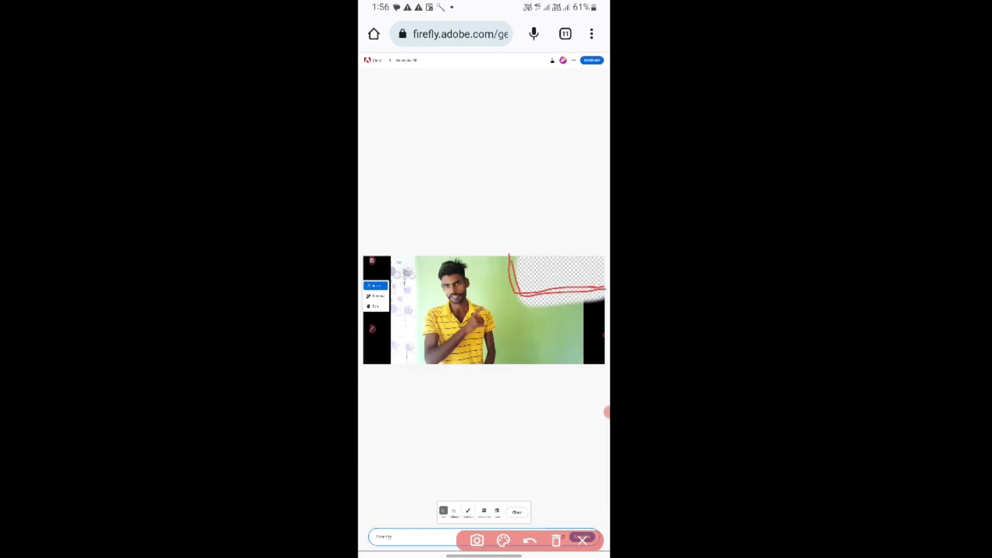
Compare the three generated wall-mounted TV variations in the erased wall area
left_click(582, 540)
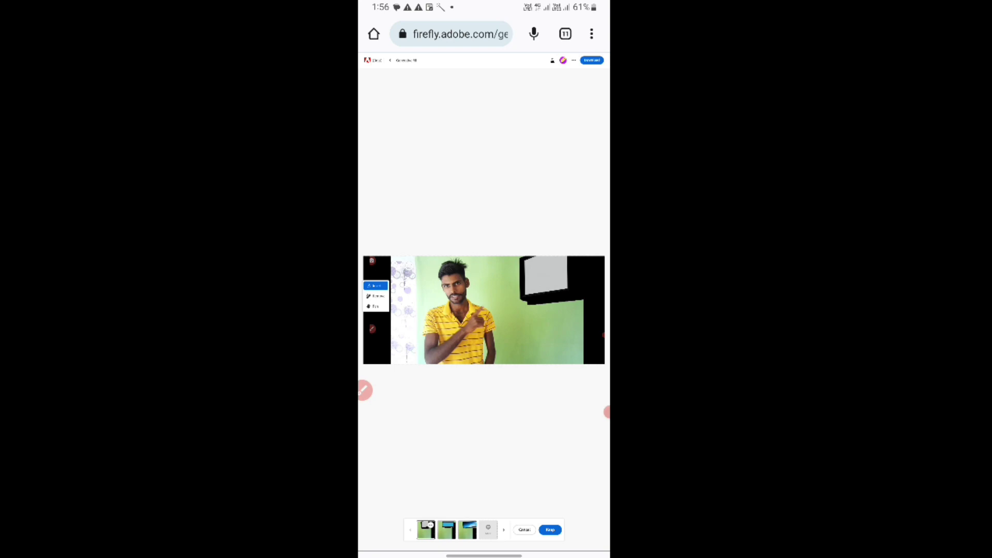
left_click(447, 529)
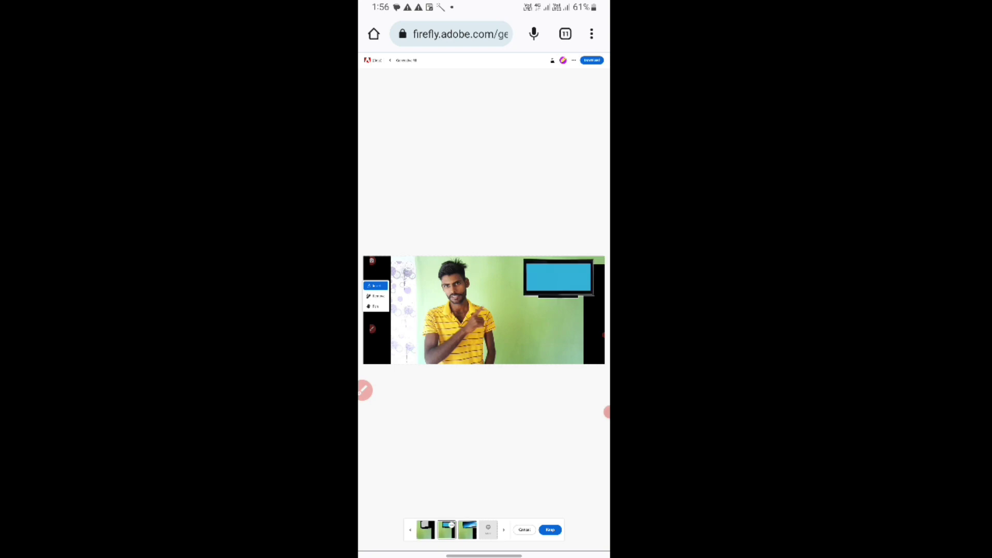
left_click(467, 529)
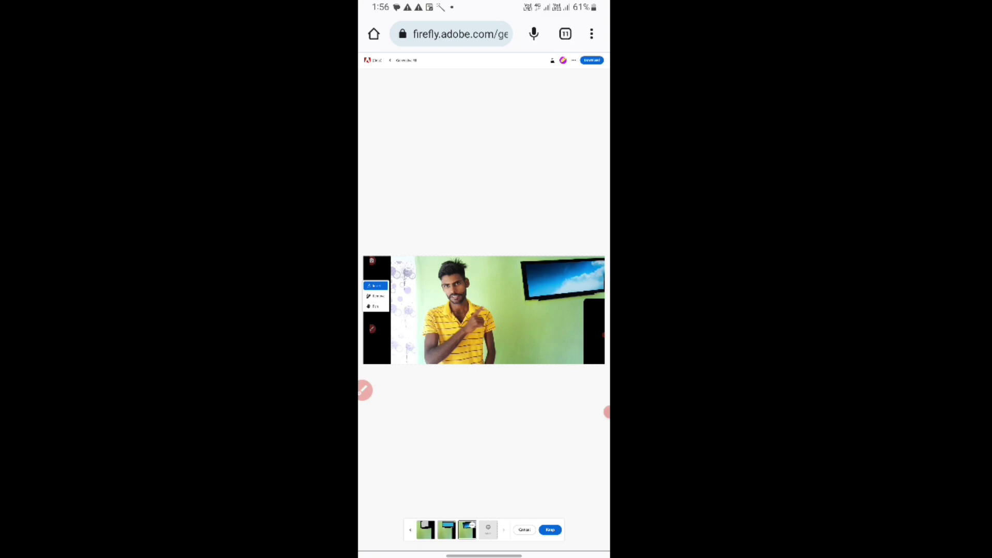
left_click(365, 390)
left_click_drag(510, 254, 604, 285)
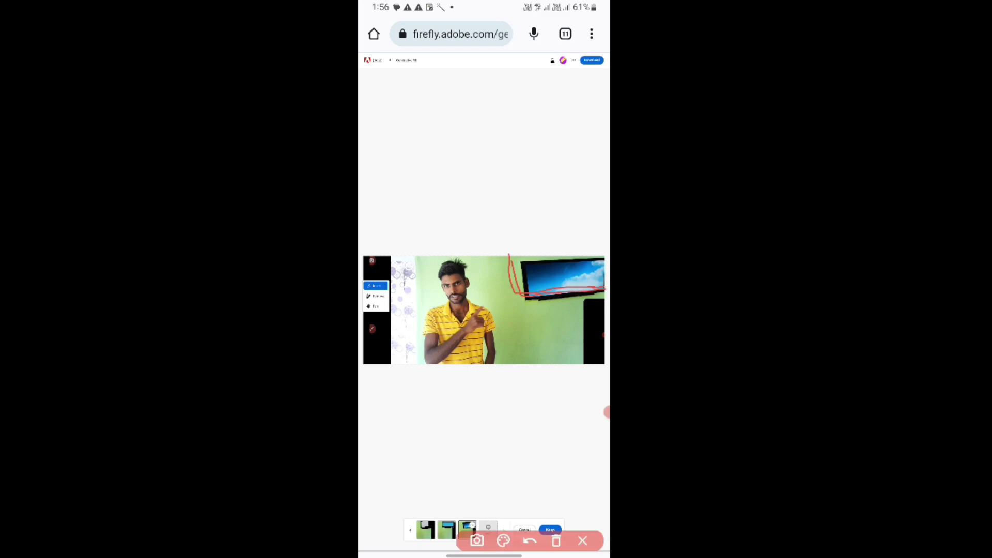
left_click_drag(492, 450, 493, 516)
left_click(582, 540)
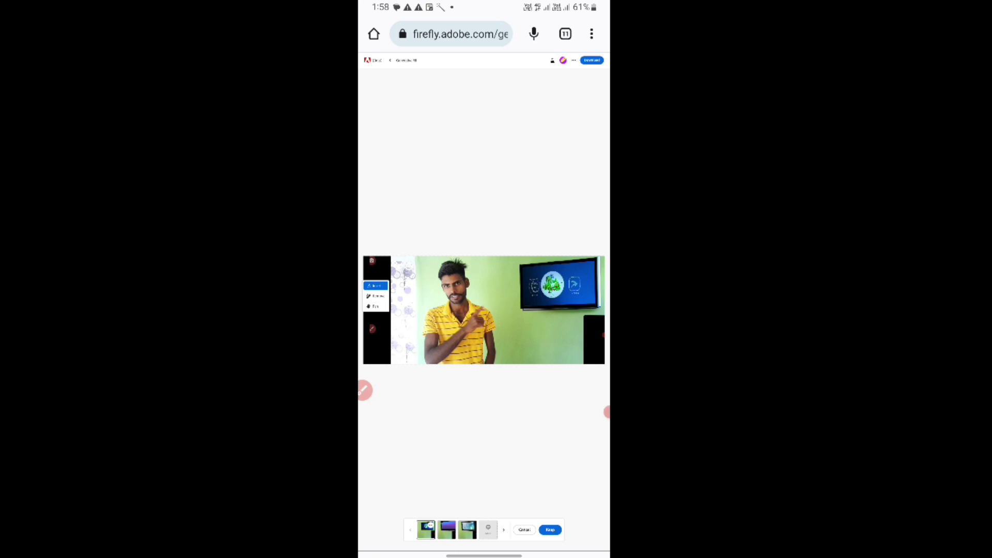
Compare the purple and teal TV variations, then return to the first one with the round green graphic
left_click(447, 530)
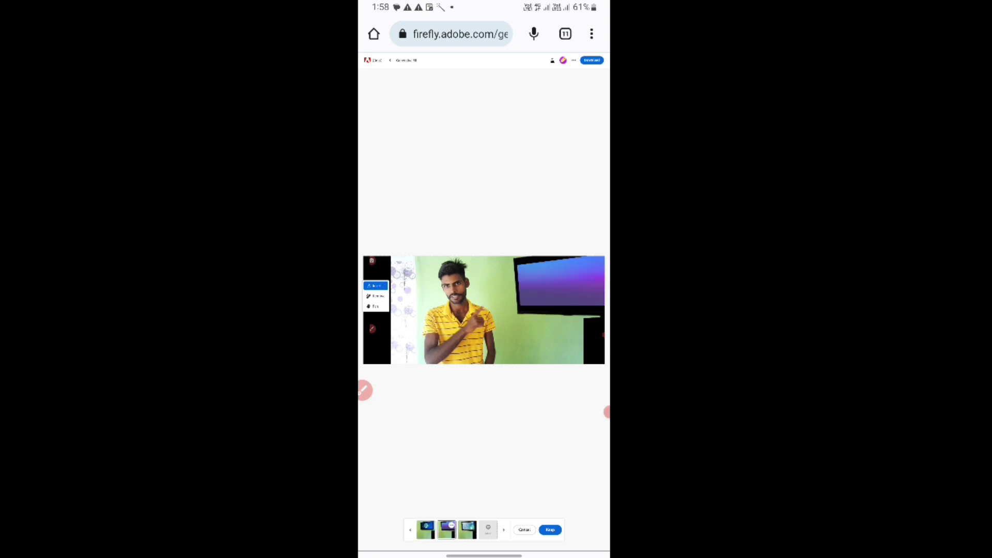
left_click(467, 529)
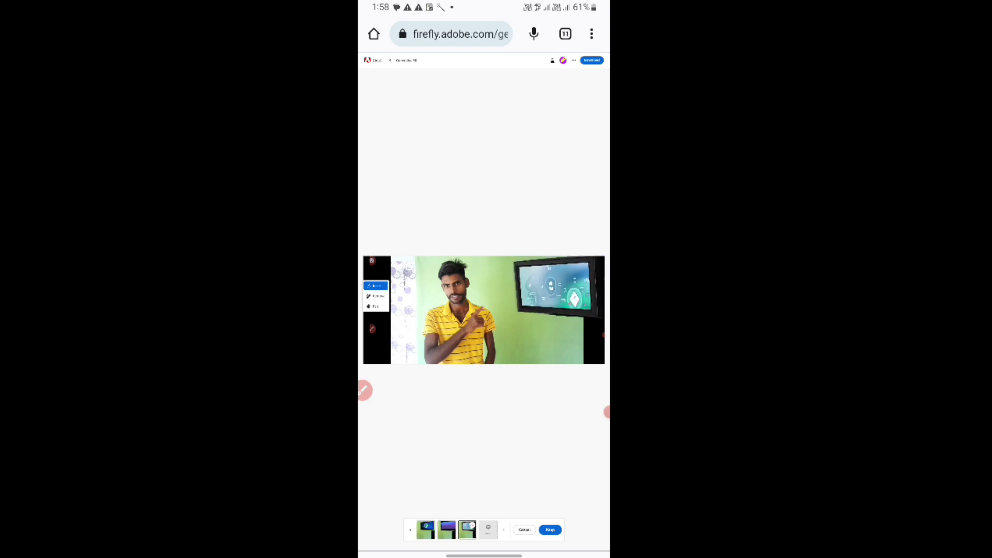
left_click(426, 529)
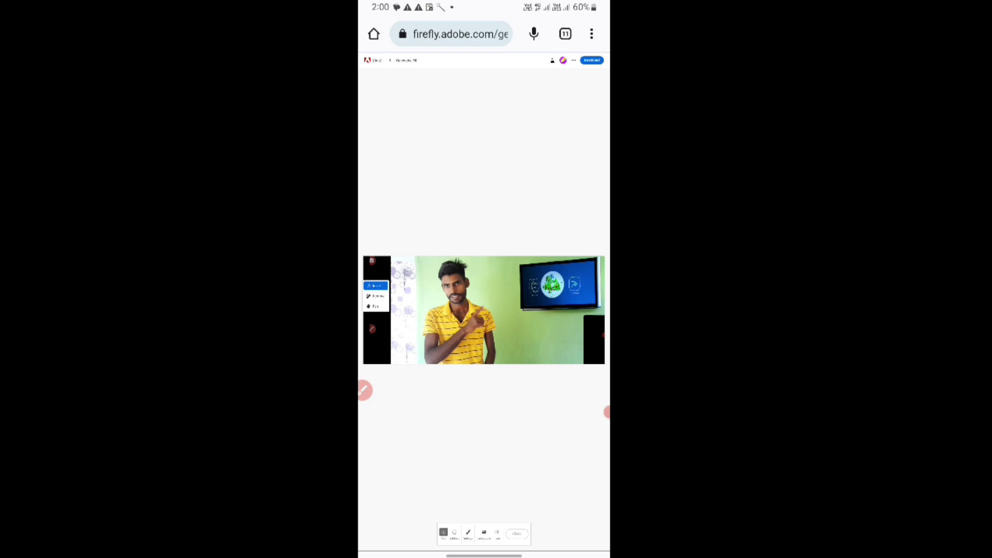
Erase a wall patch right of the man below the TV and enter 'Indoor plant' as the prompt
left_click_drag(541, 330, 562, 361)
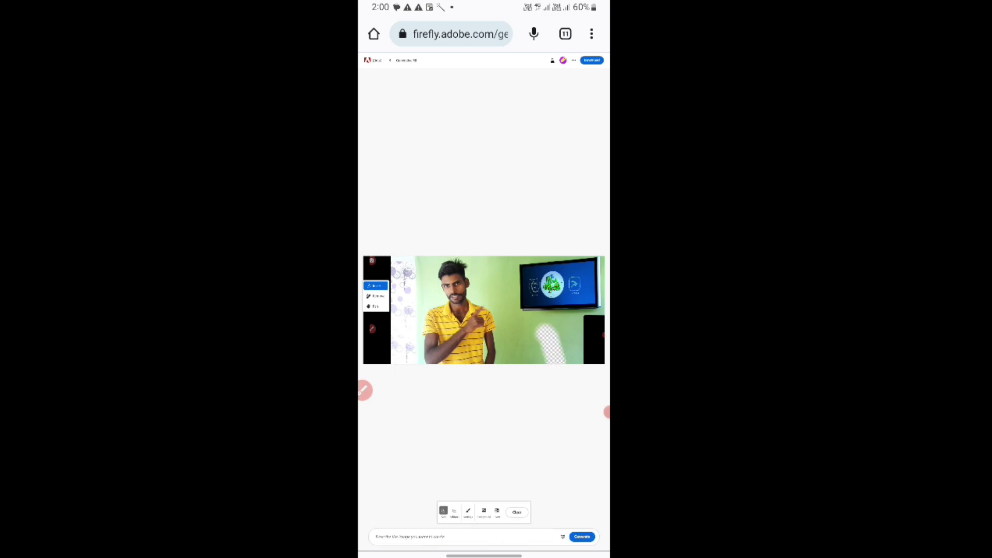
left_click_drag(557, 324, 566, 361)
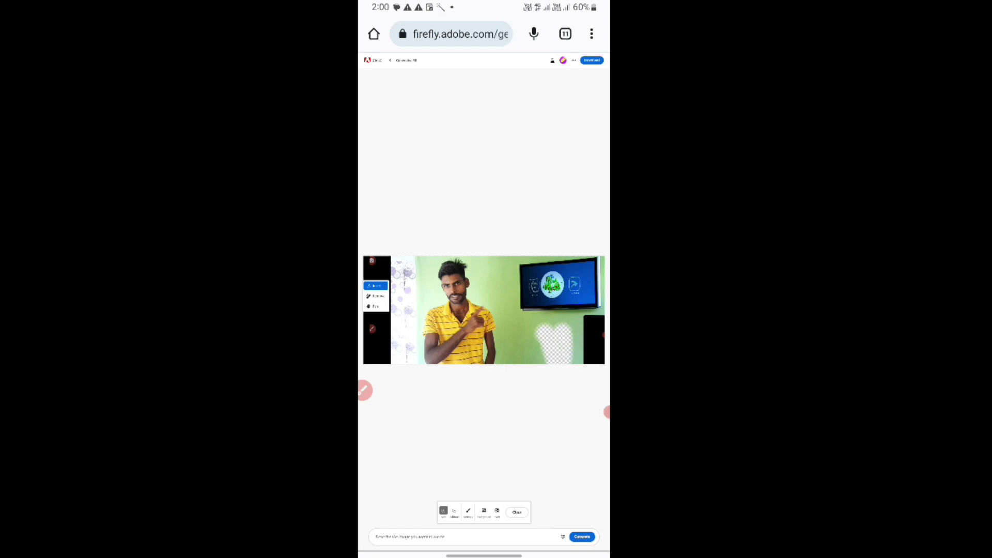
left_click(465, 536)
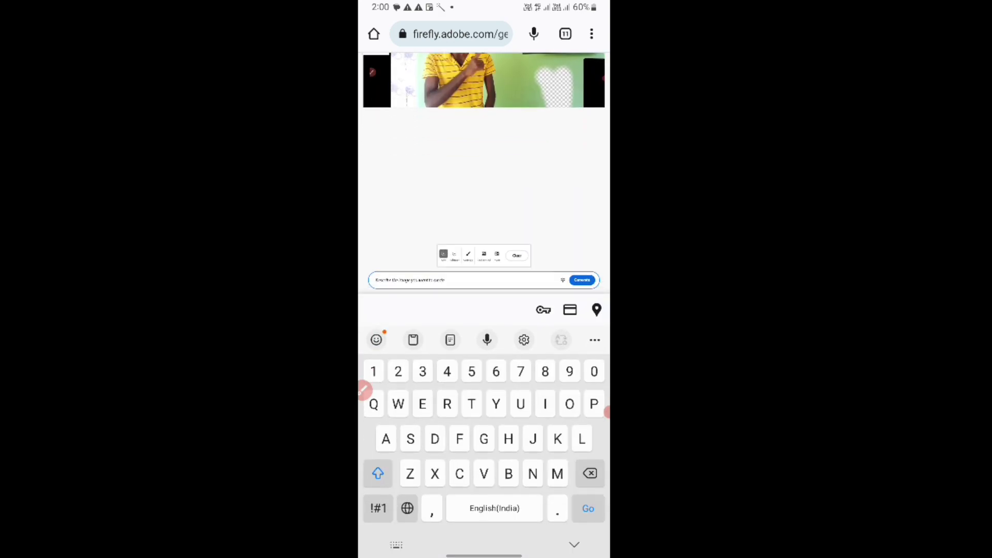
type("Nd")
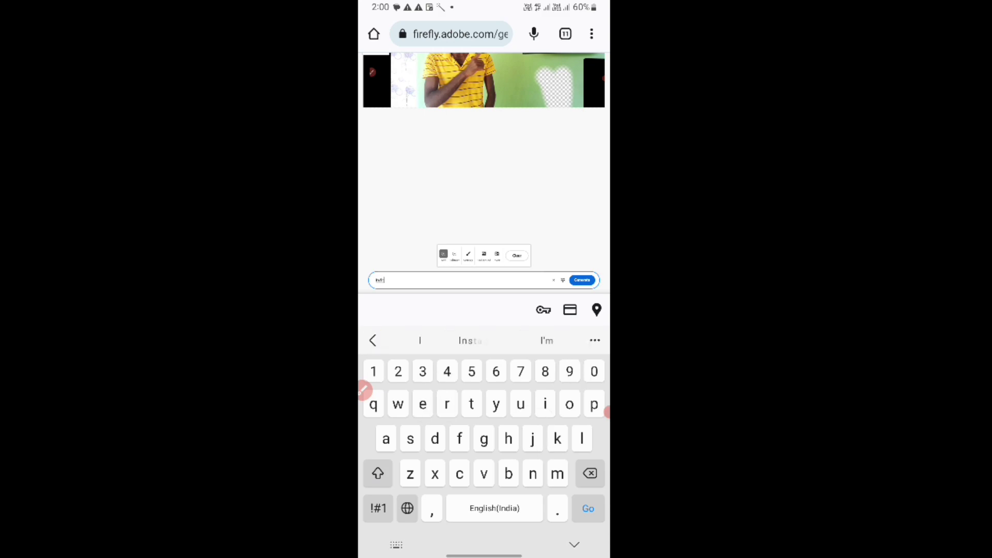
type("r")
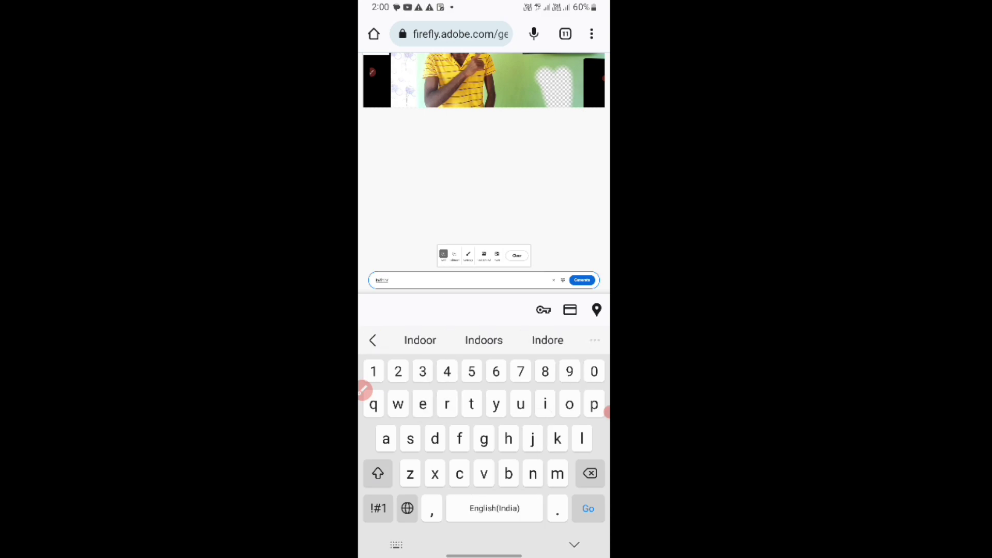
type(" plant")
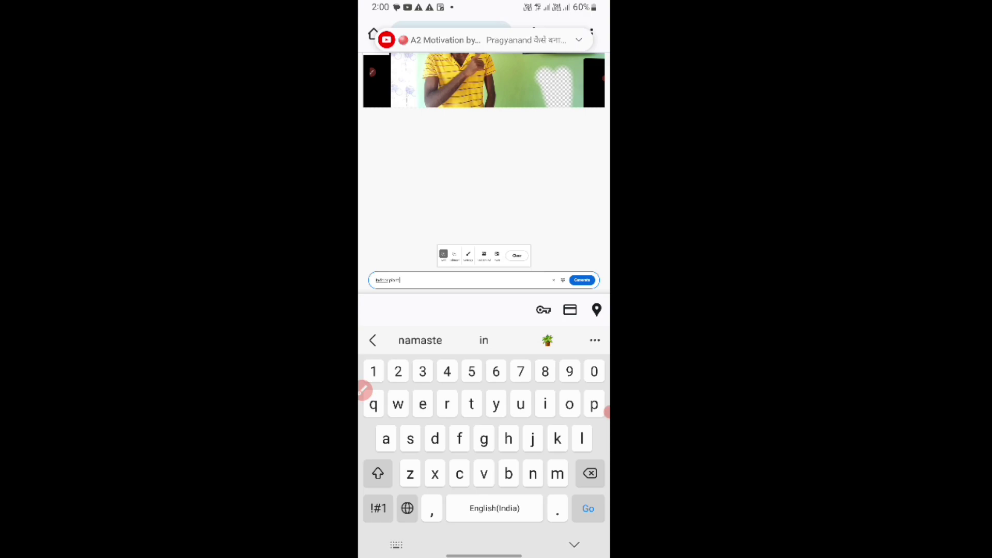
left_click(574, 544)
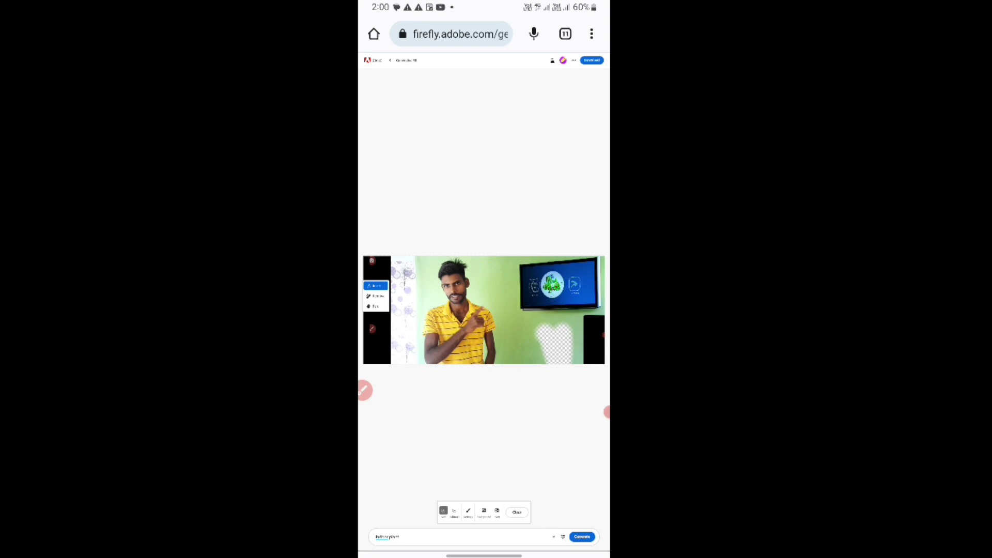
Generate plants and compare them against yellow flowers, then keep the dark vase with green leaves
left_click(581, 537)
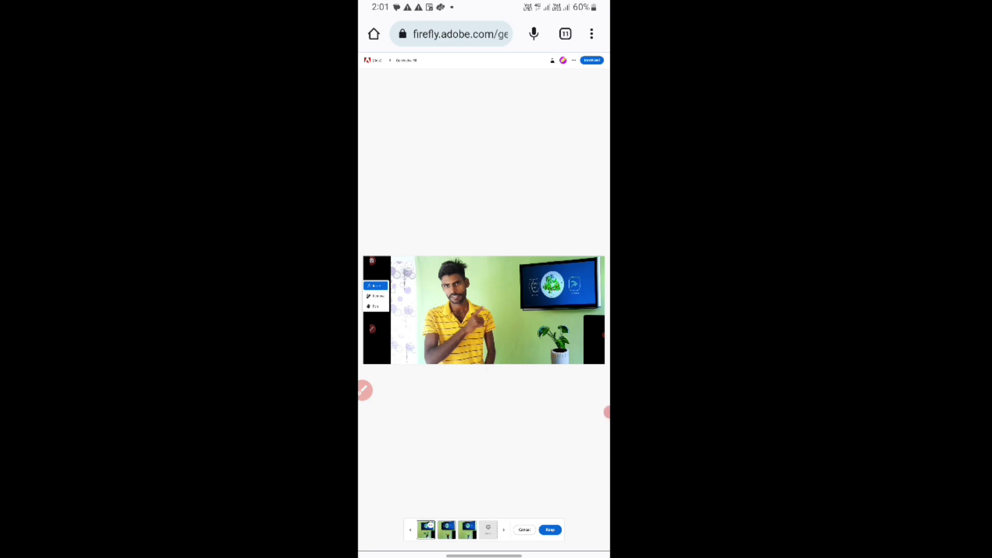
left_click(447, 530)
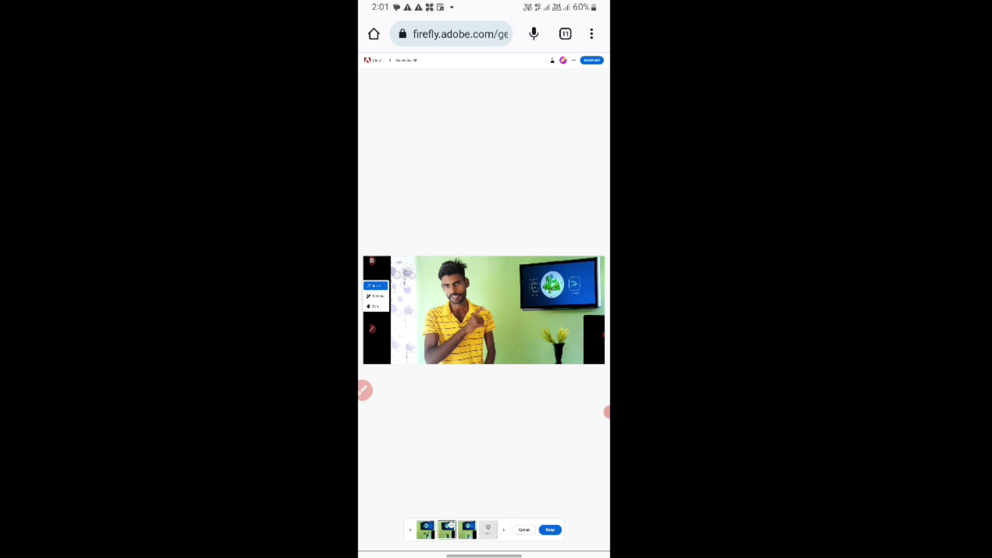
left_click(467, 530)
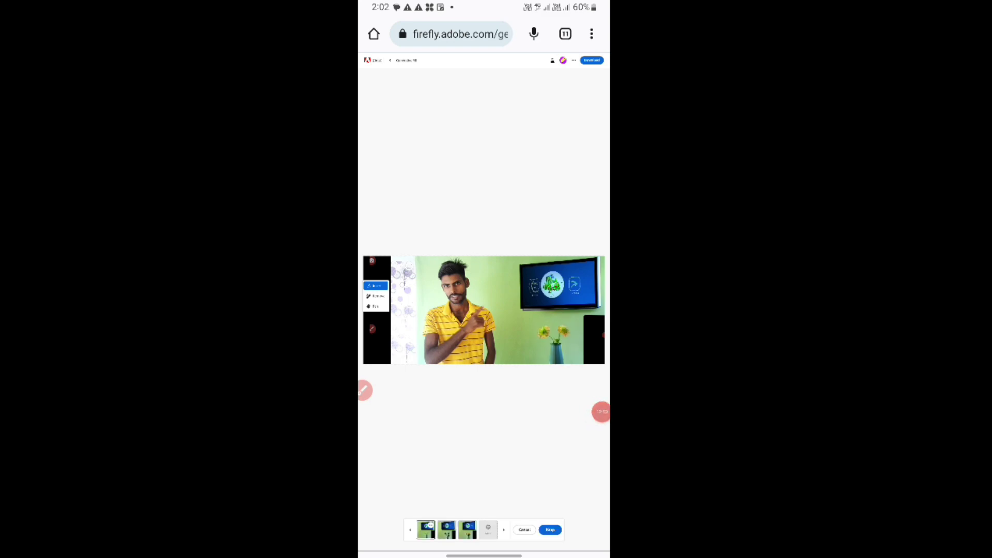
left_click(447, 529)
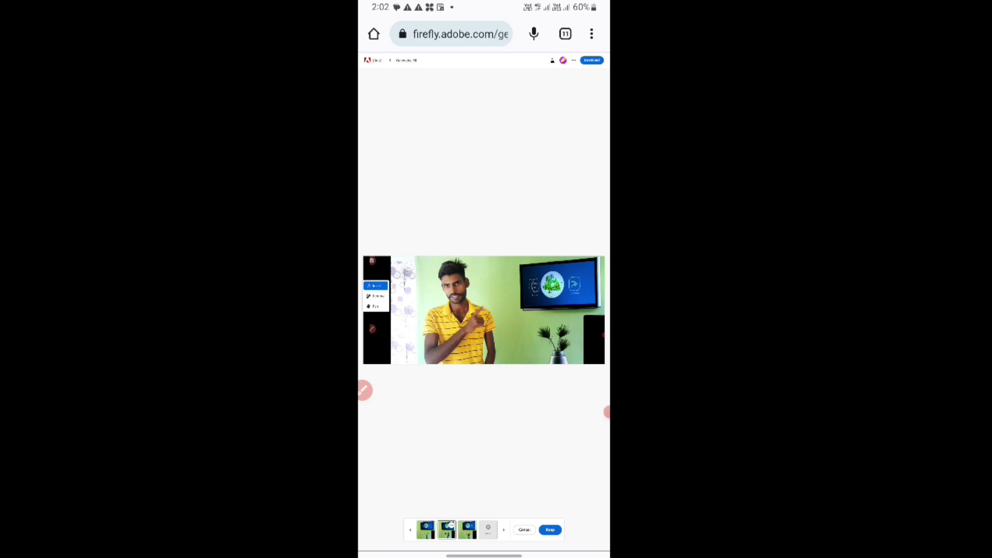
left_click(467, 530)
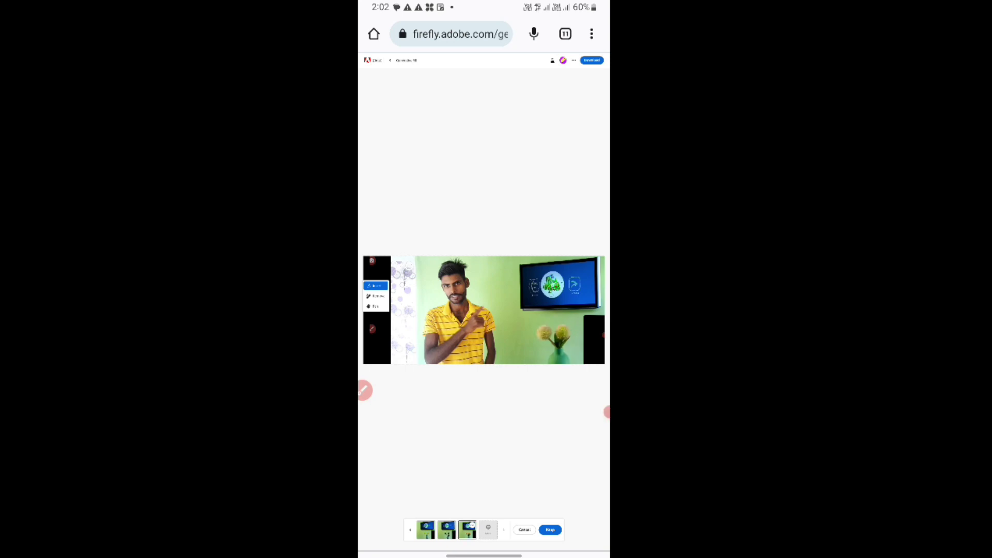
left_click(446, 529)
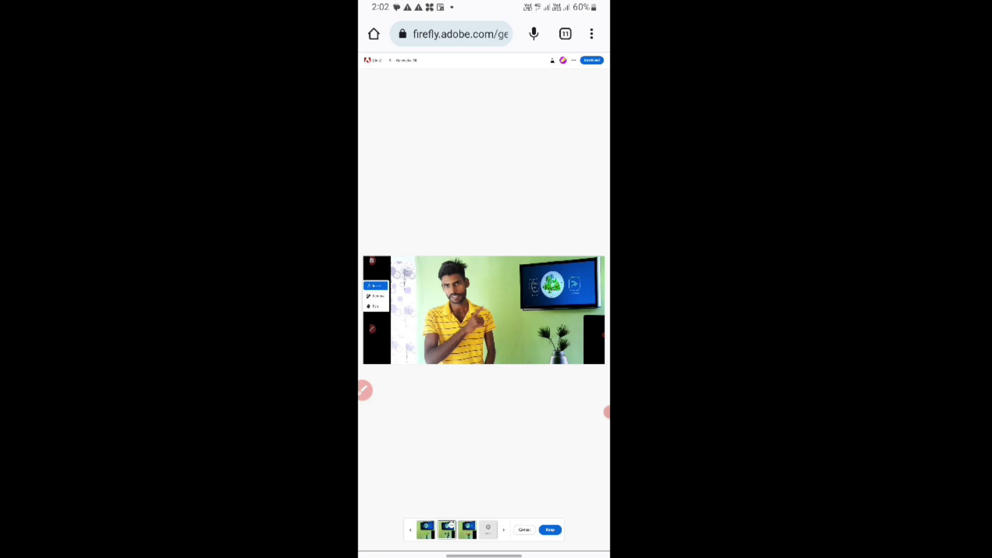
left_click(550, 529)
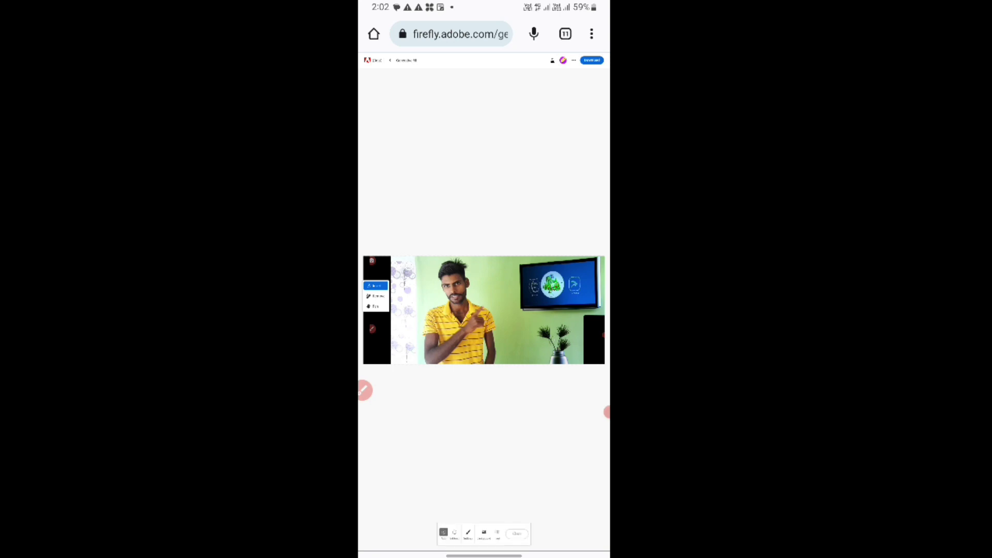
Draw on-screen annotation marks around the TV and an arrow toward the download button
left_click(365, 390)
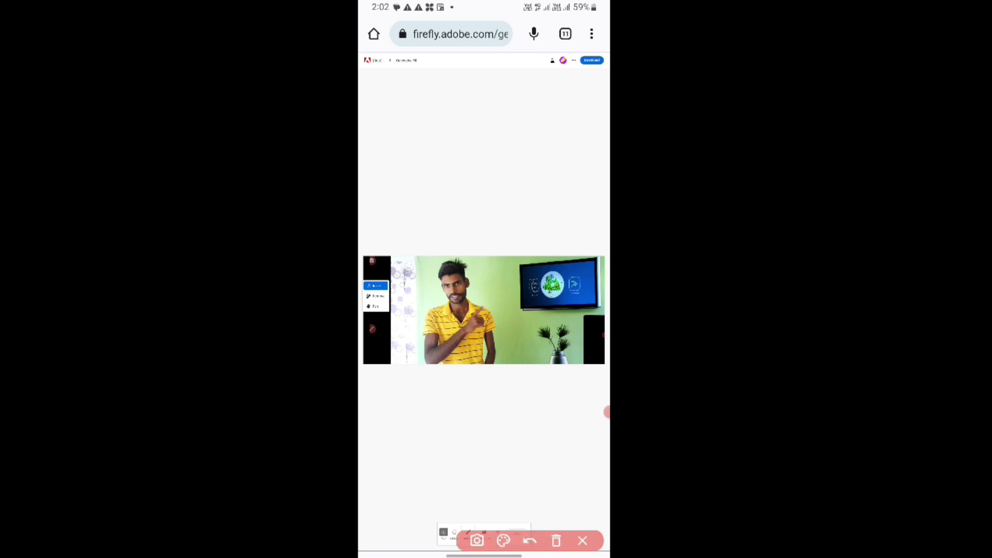
left_click_drag(508, 254, 603, 287)
left_click_drag(493, 450, 494, 516)
left_click(582, 540)
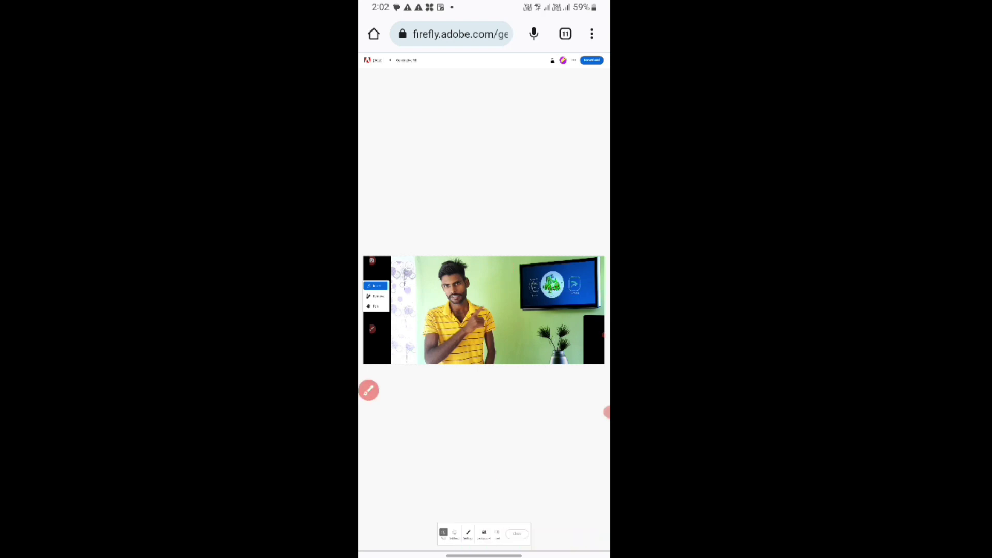
left_click(368, 390)
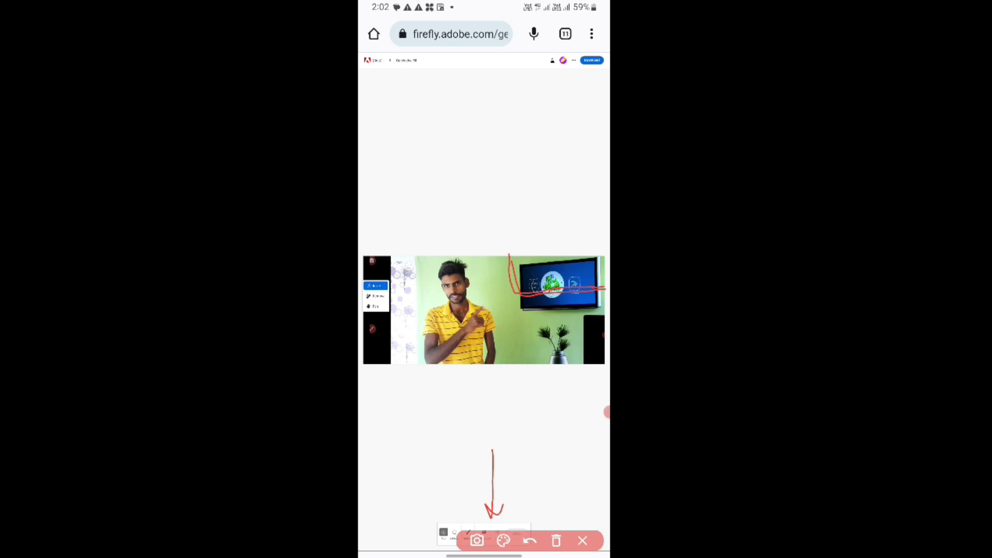
left_click(556, 540)
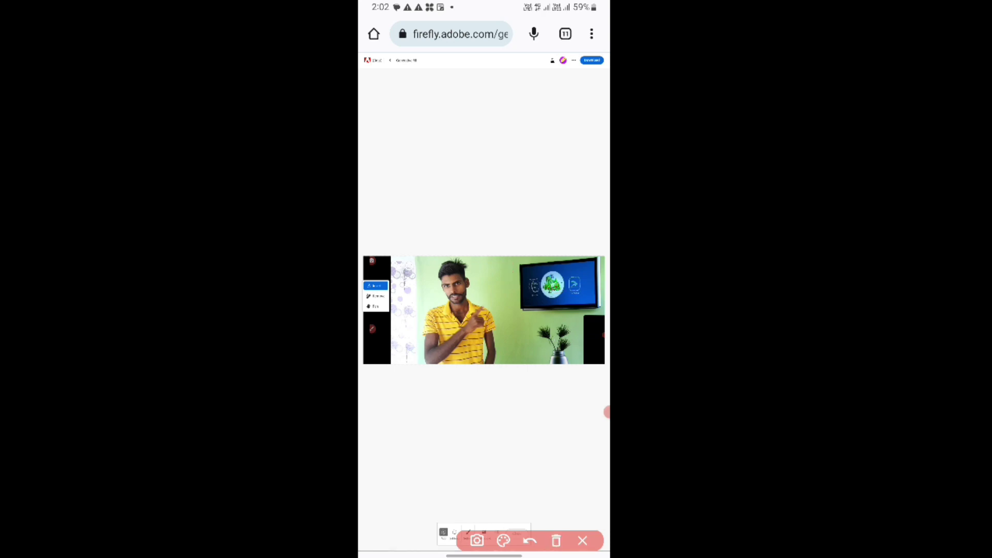
mouse_move(578, 172)
left_mouse_down()
mouse_move(571, 122)
mouse_move(583, 77)
mouse_move(567, 93)
mouse_move(582, 116)
left_mouse_up()
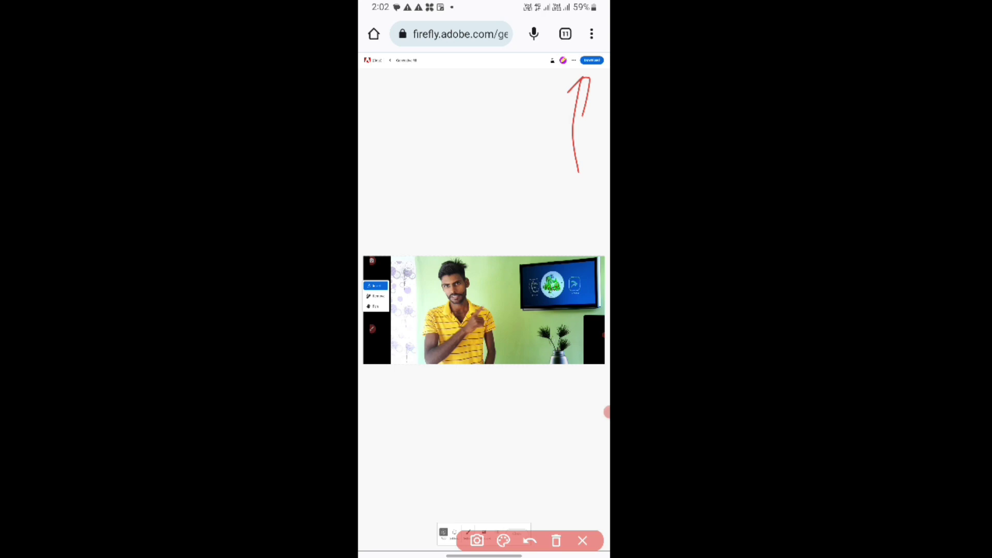
left_click(582, 540)
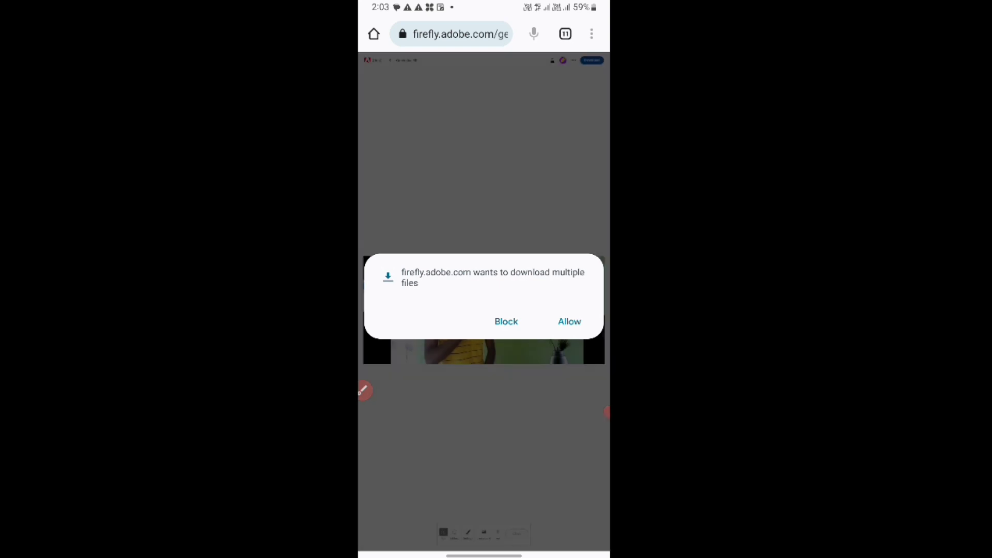
Allow the multiple-file download of the edited image and swipe Chrome away from recent apps
left_click(569, 321)
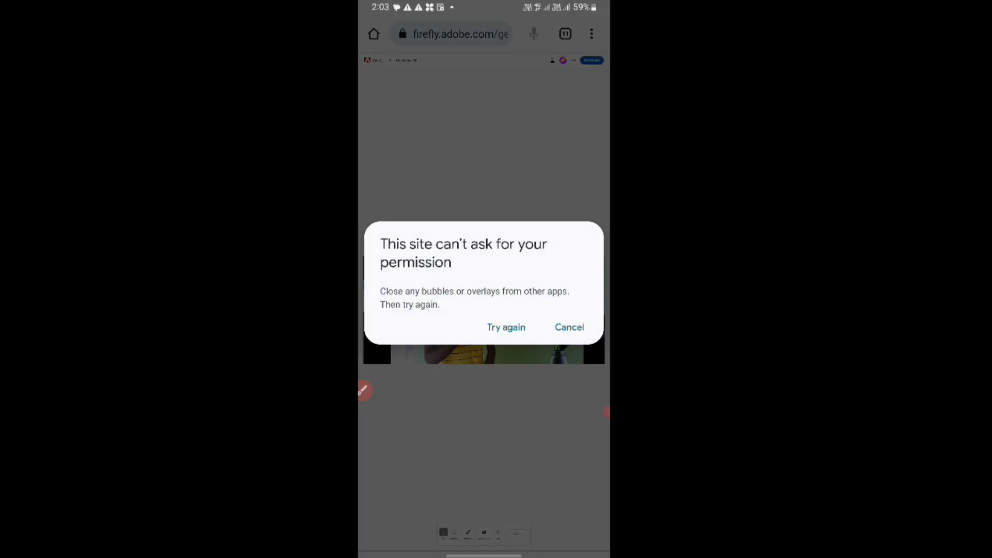
left_click(569, 325)
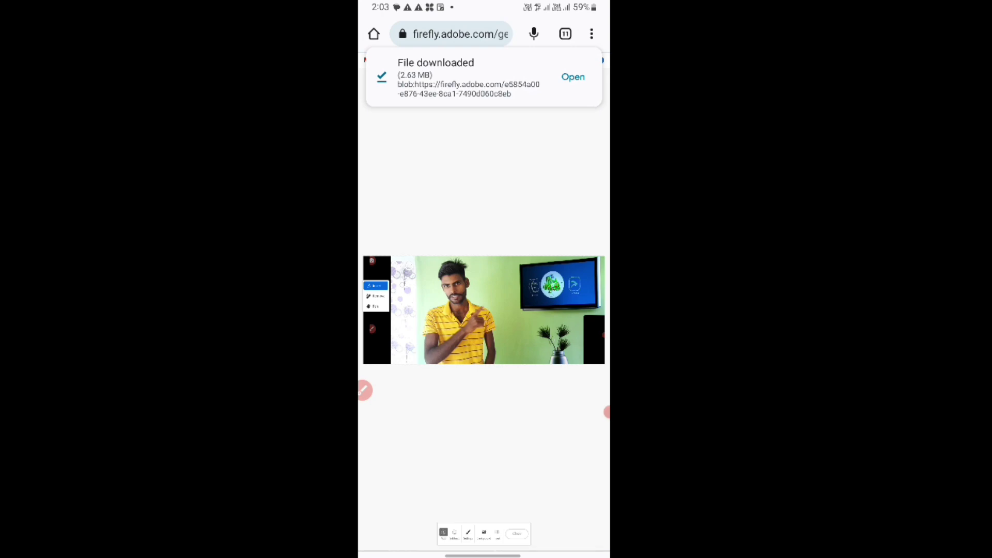
left_click_drag(483, 555, 484, 335)
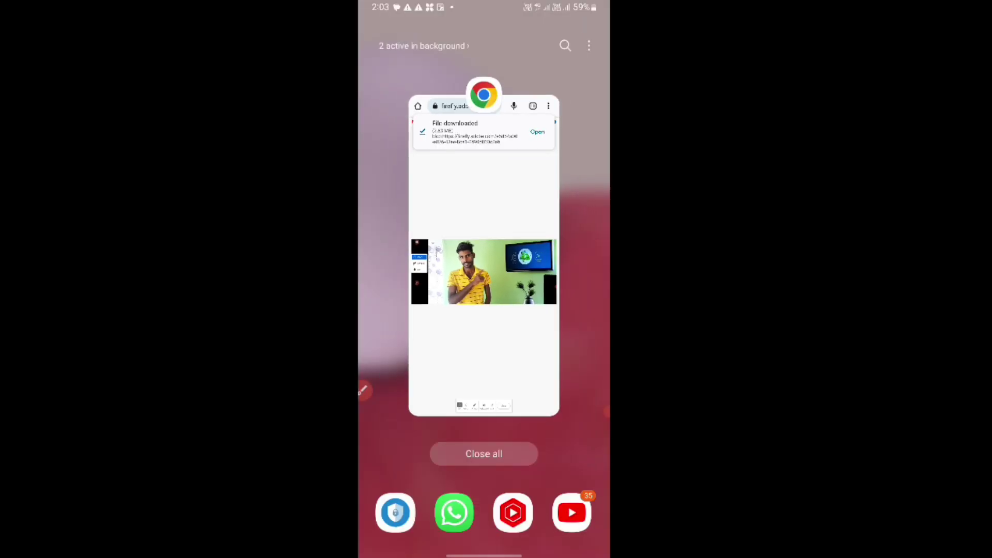
left_click_drag(484, 269, 483, 52)
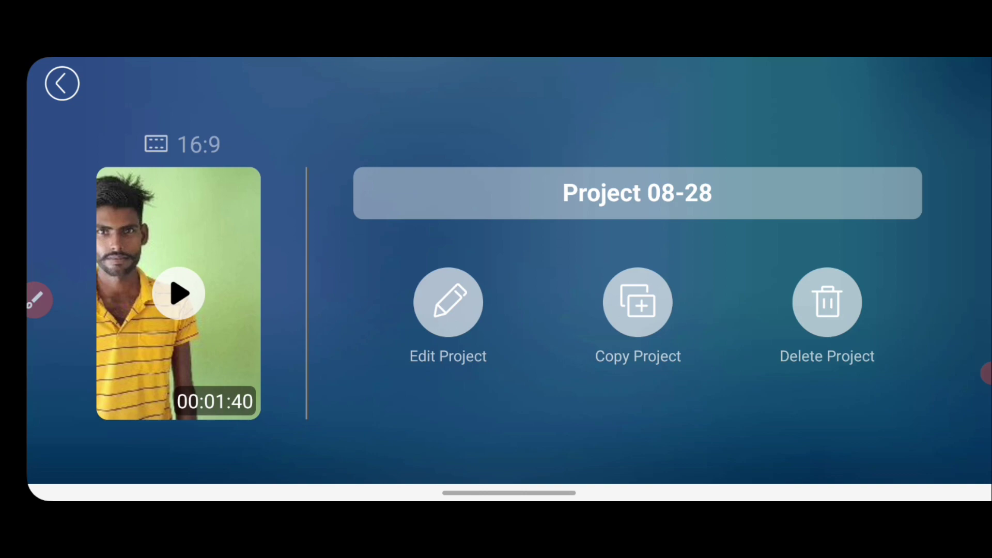
Open the project and add the TV-and-plant image from Photo > Download as an overlay layer
left_click(447, 302)
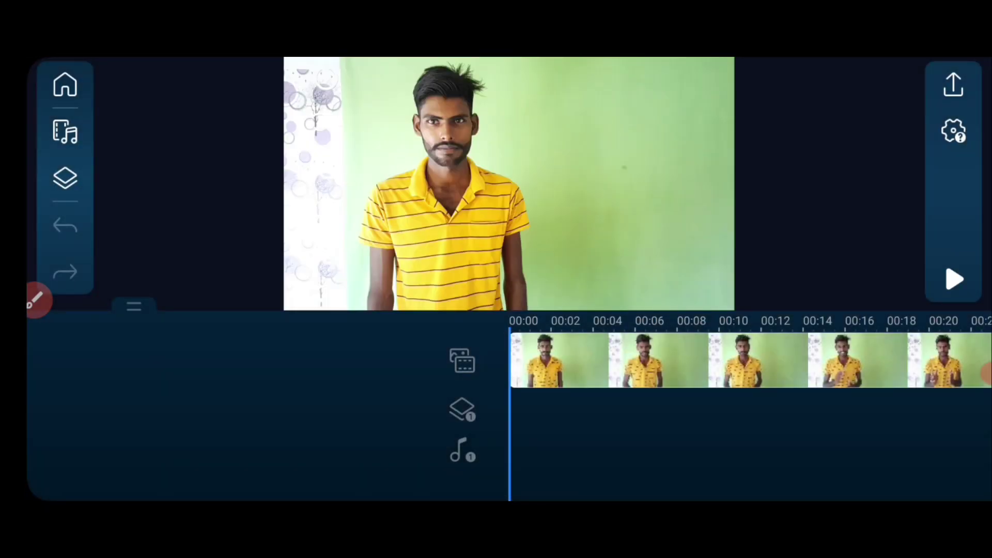
mouse_move(620, 361)
left_mouse_down()
mouse_move(542, 362)
mouse_move(575, 362)
mouse_move(556, 362)
left_mouse_up()
left_click(65, 178)
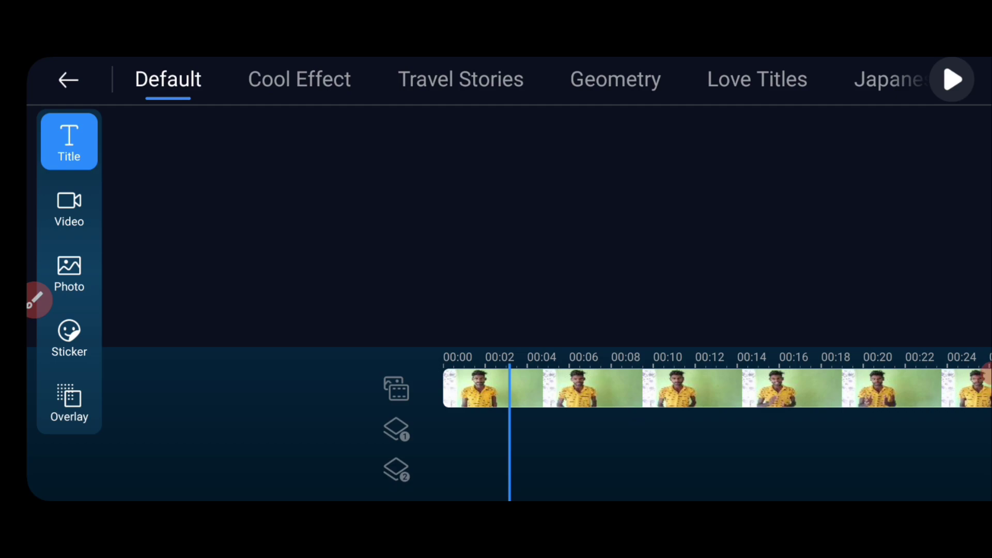
left_click(69, 272)
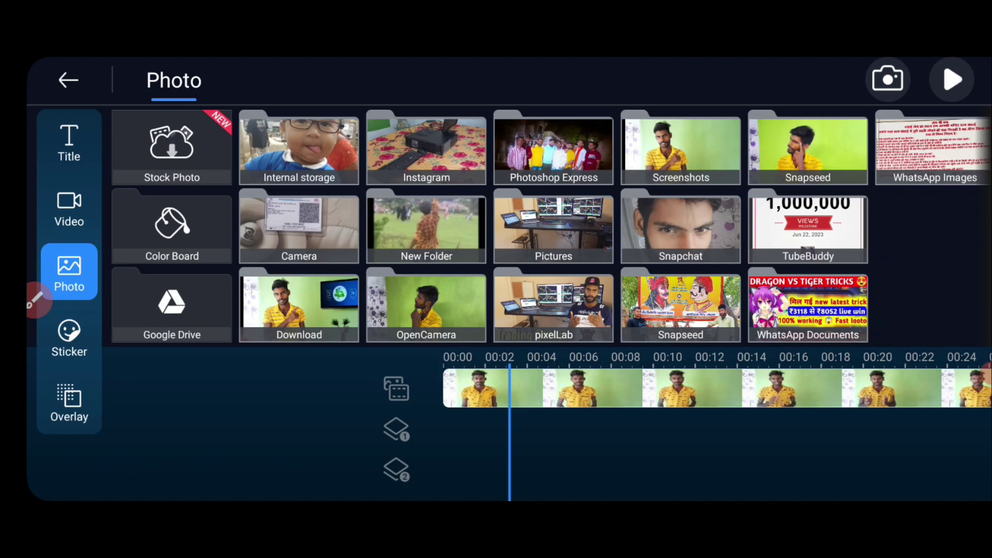
left_click(299, 307)
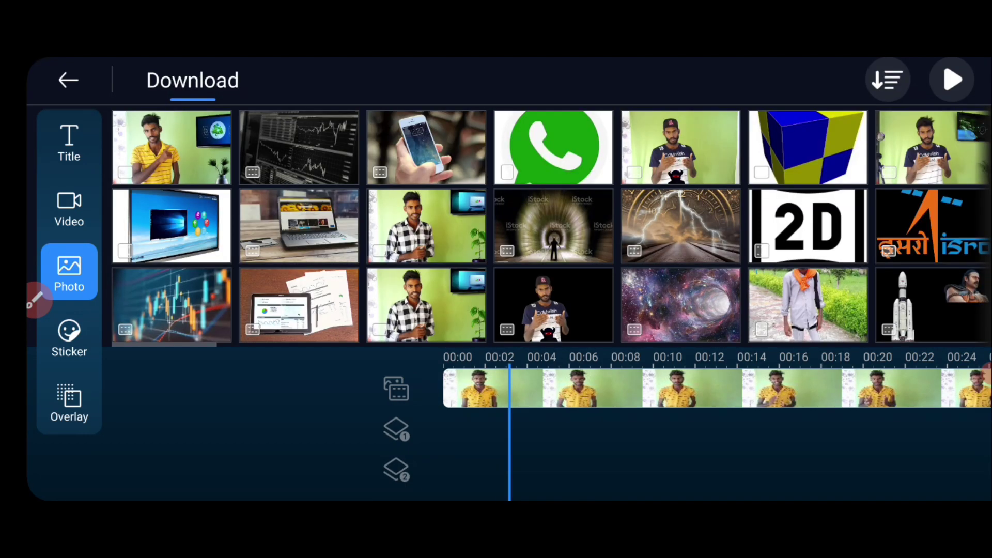
left_click(172, 147)
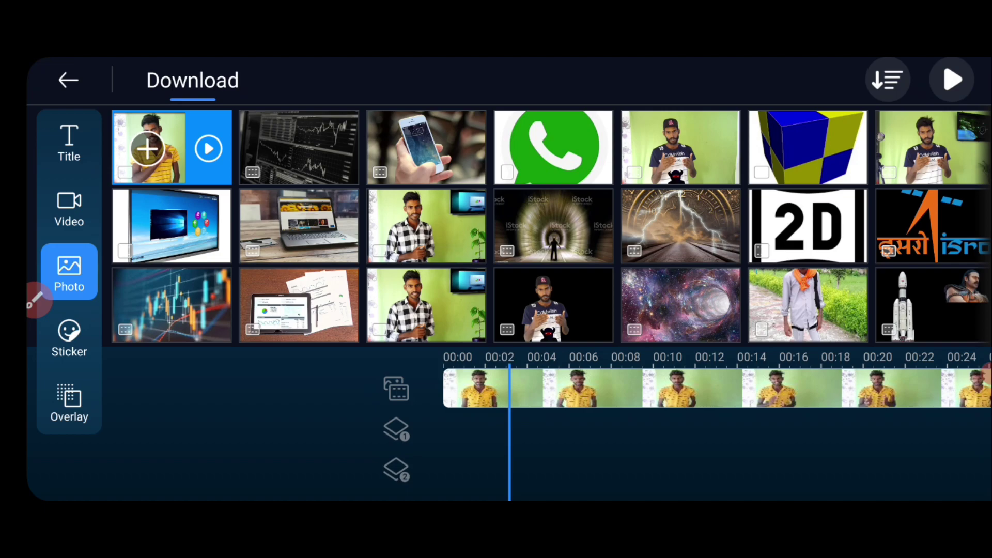
left_click(147, 149)
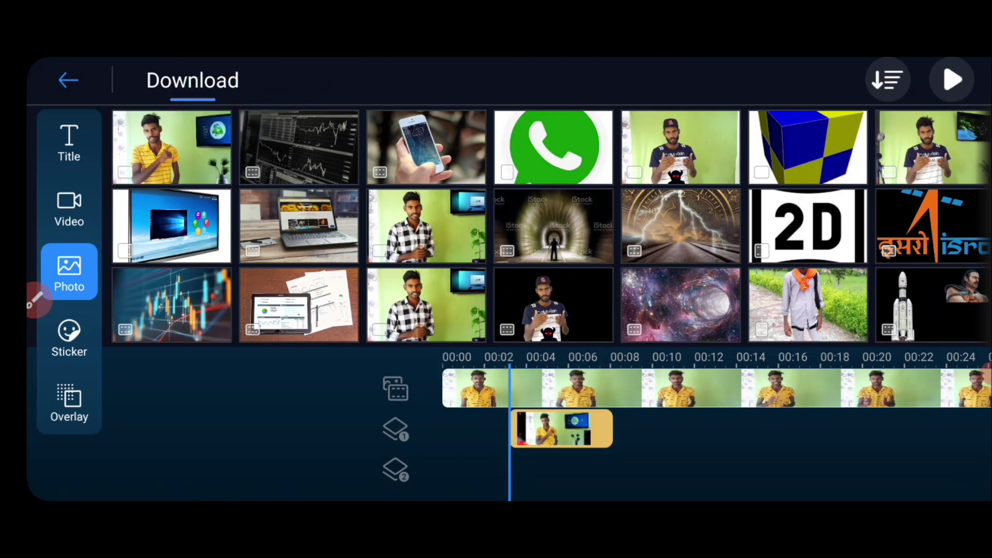
left_click(68, 80)
Enlarge the overlay image in the preview so it fills the frame
left_click(68, 80)
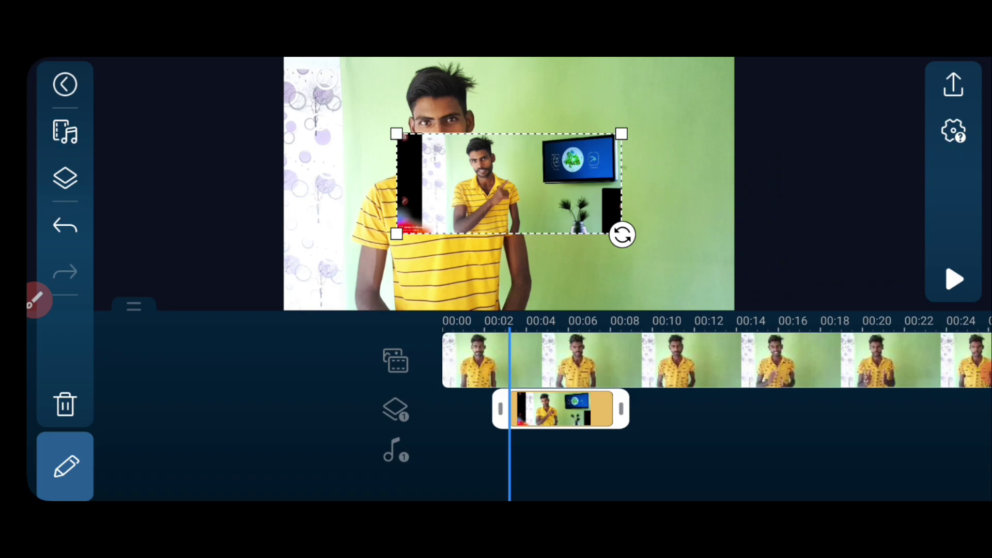
left_click_drag(621, 235, 757, 294)
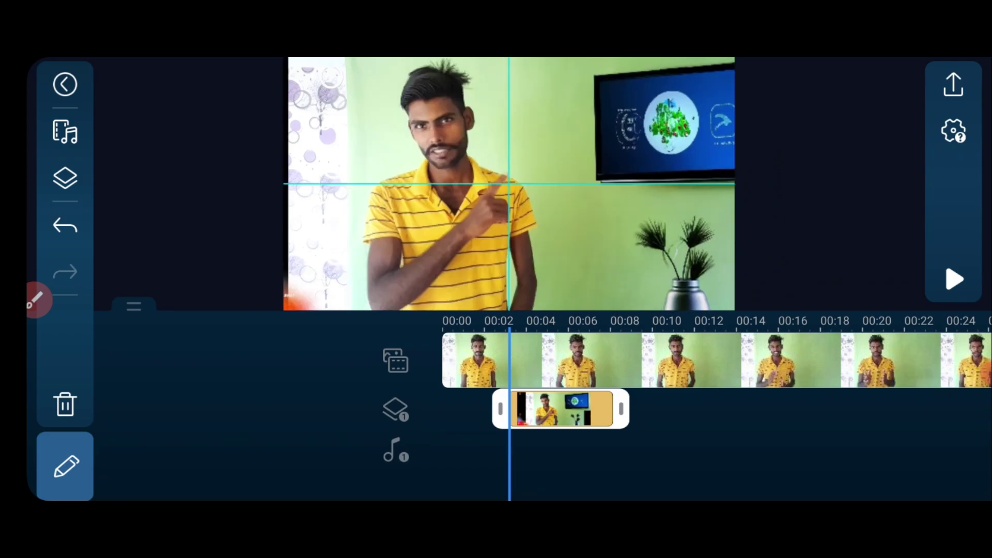
left_click_drag(509, 184, 511, 184)
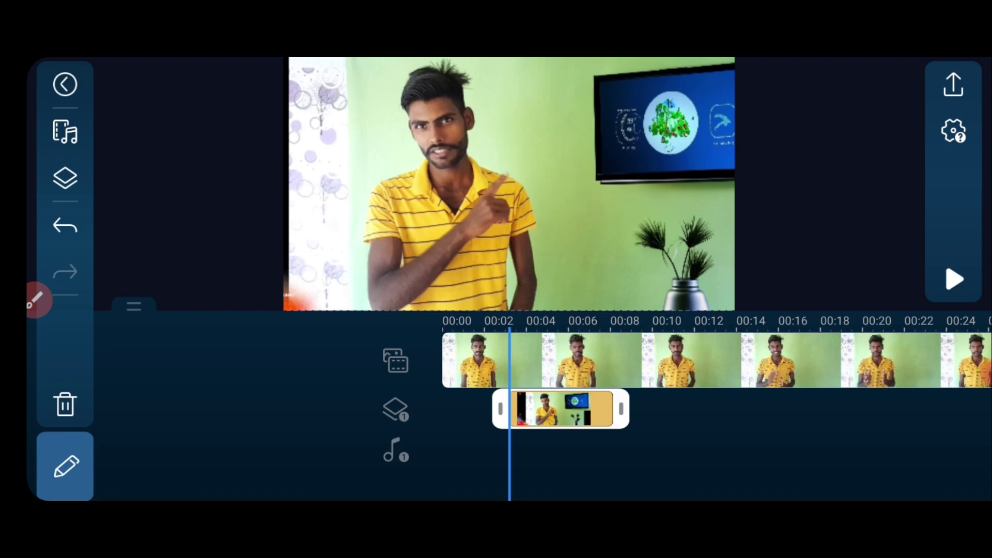
Start the overlay clip at 00:00 and stretch its end across the whole video
left_click_drag(560, 408, 506, 408)
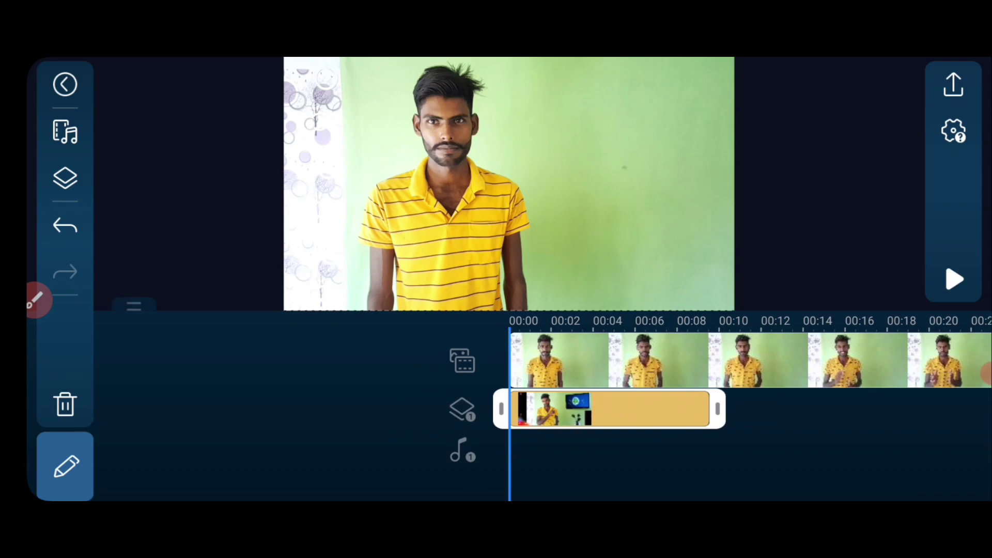
scroll(723, 362, "down", 3)
scroll(724, 361, "right", 5)
scroll(723, 362, "right", 2)
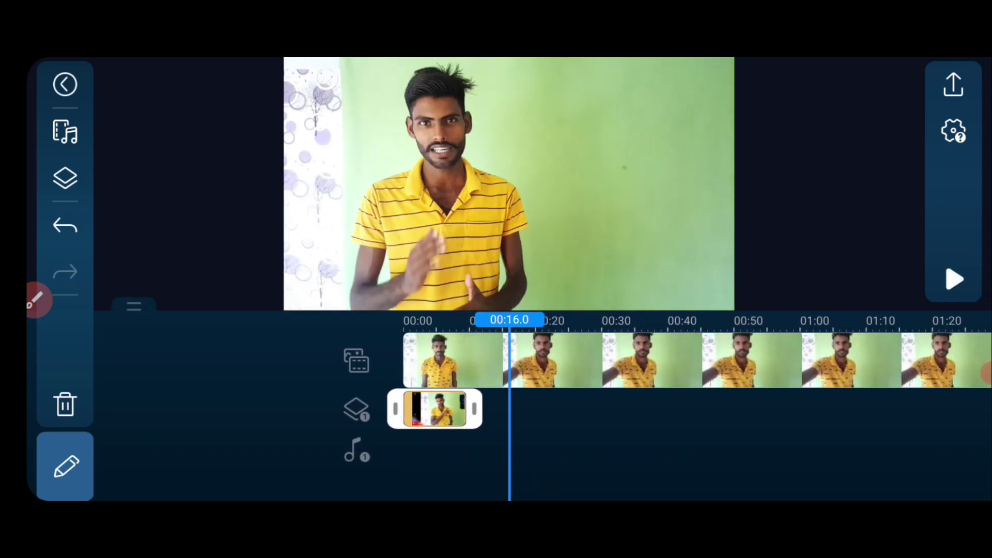
scroll(723, 362, "right", 1)
left_click_drag(766, 409, 516, 409)
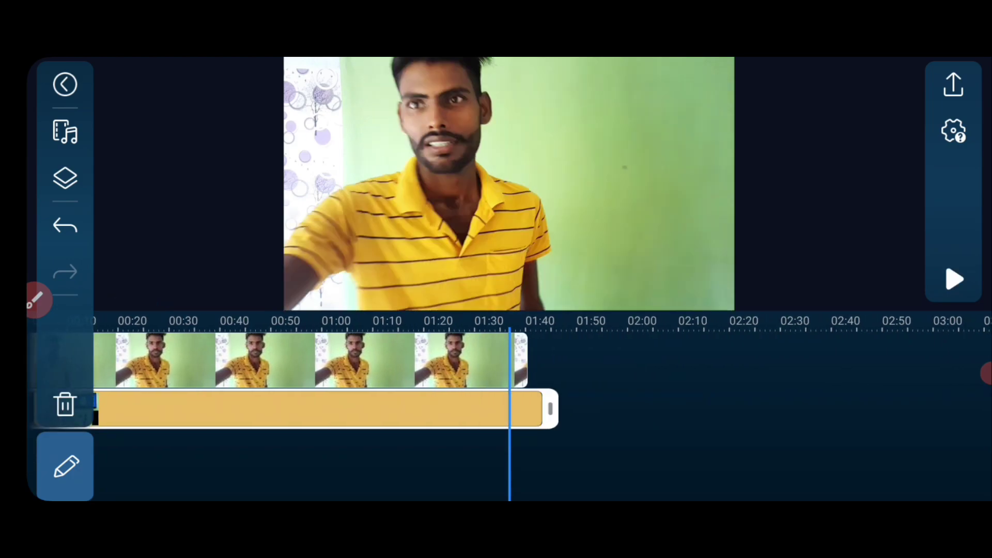
scroll(594, 362, "left", 10)
scroll(723, 362, "up", 3)
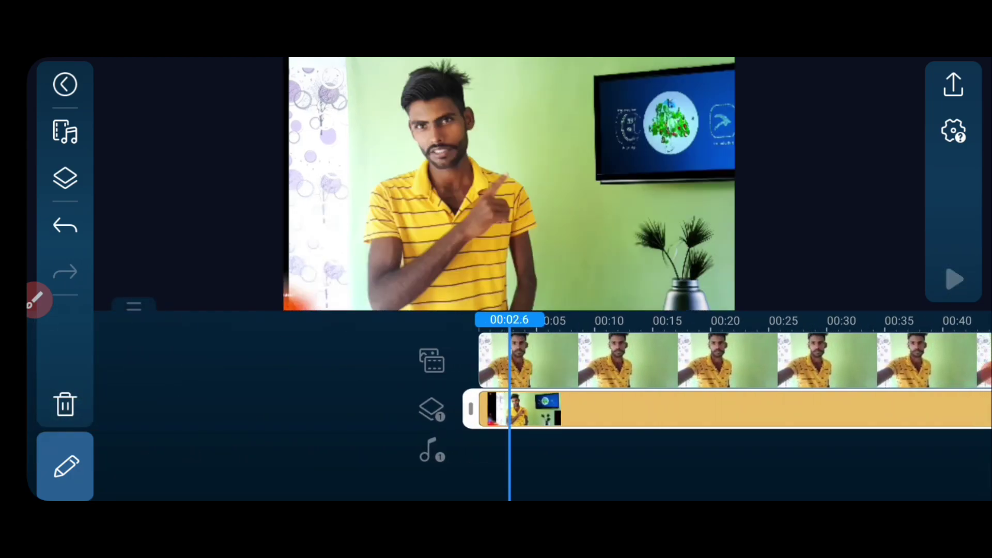
scroll(672, 362, "right", 3)
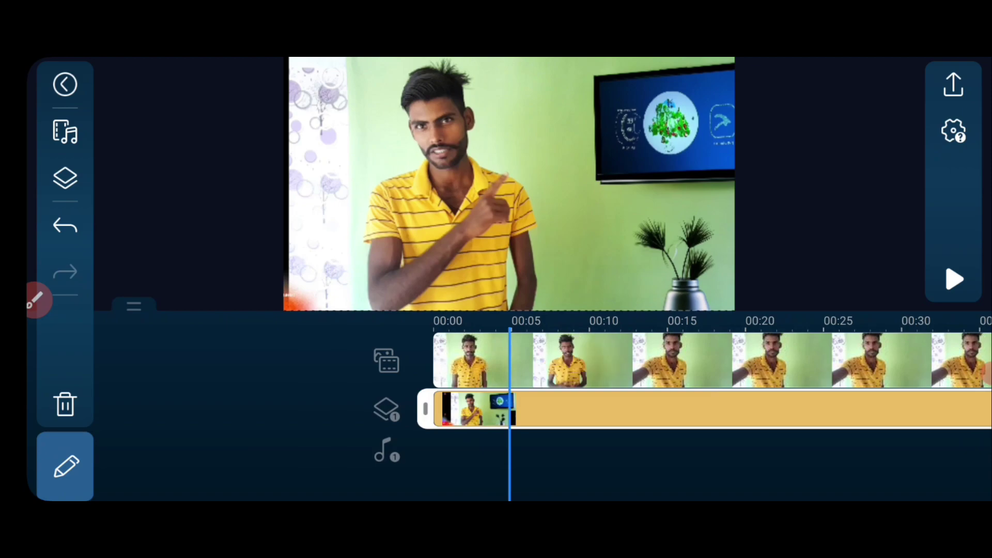
left_click(65, 467)
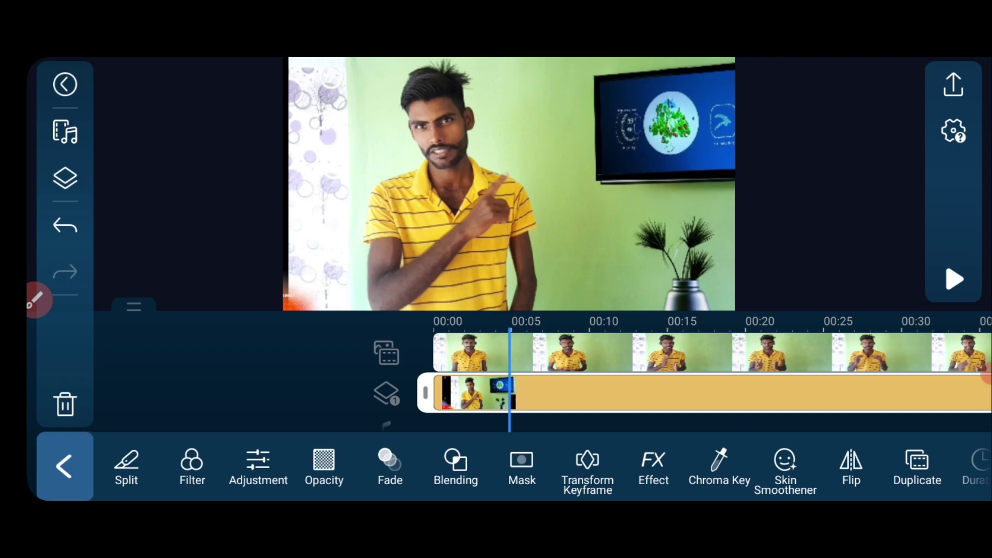
Apply a Parallel mask and rotate its band vertical around the TV and plant
left_click(522, 465)
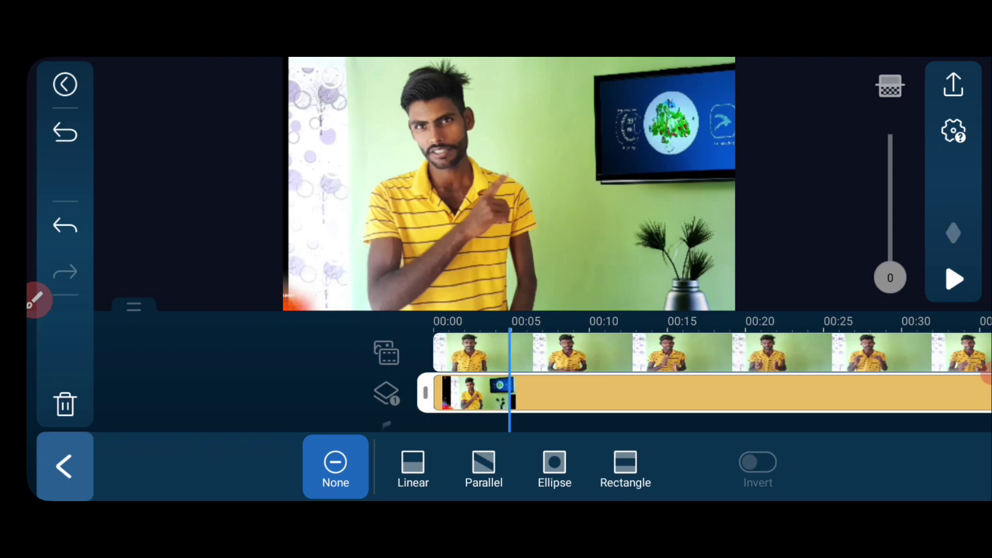
left_click(484, 468)
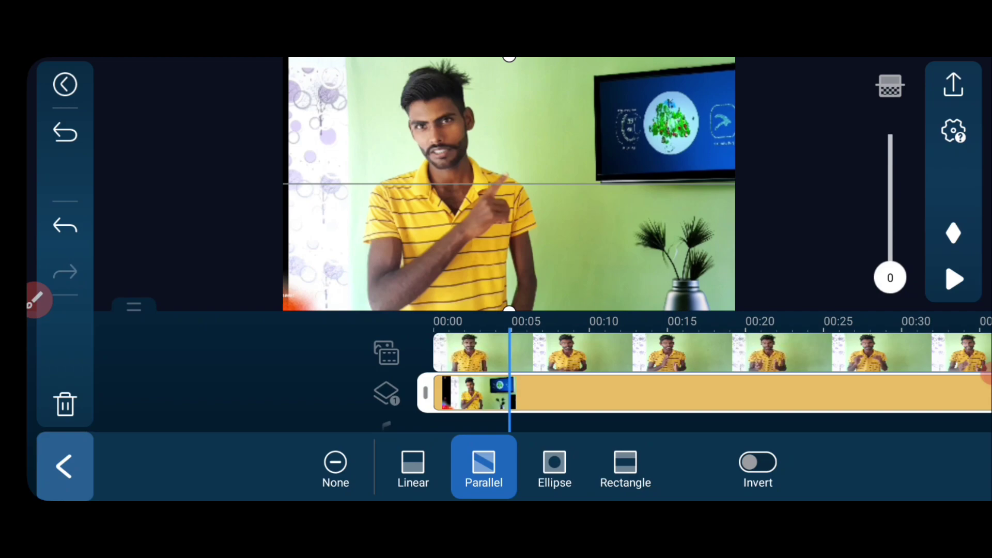
mouse_move(509, 310)
left_mouse_down()
mouse_move(509, 222)
mouse_move(518, 215)
mouse_move(500, 227)
mouse_move(496, 294)
mouse_move(491, 210)
mouse_move(489, 299)
mouse_move(491, 290)
mouse_move(510, 301)
mouse_move(561, 253)
mouse_move(582, 183)
mouse_move(572, 91)
mouse_move(644, 126)
mouse_move(709, 195)
mouse_move(708, 227)
mouse_move(728, 241)
mouse_move(728, 296)
left_mouse_up()
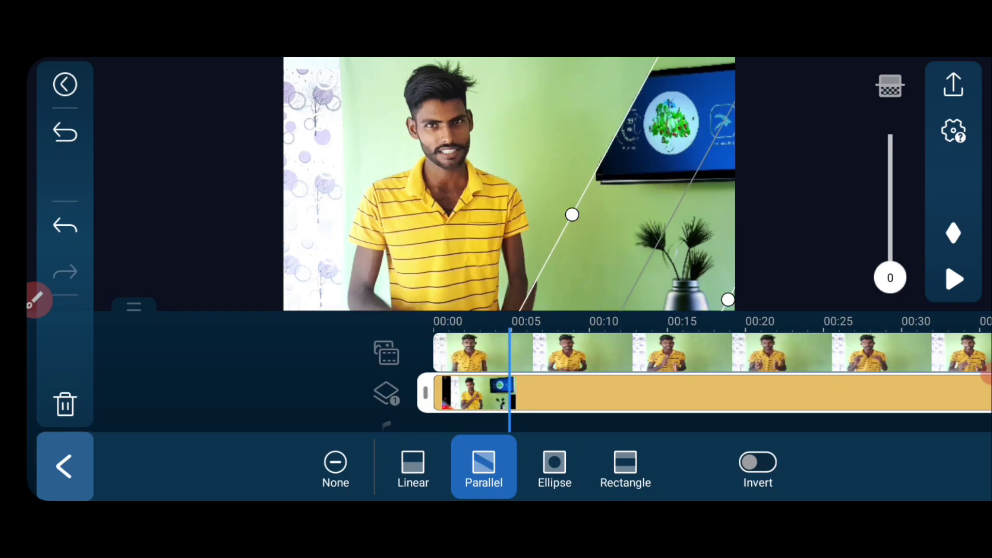
left_click_drag(571, 213, 505, 208)
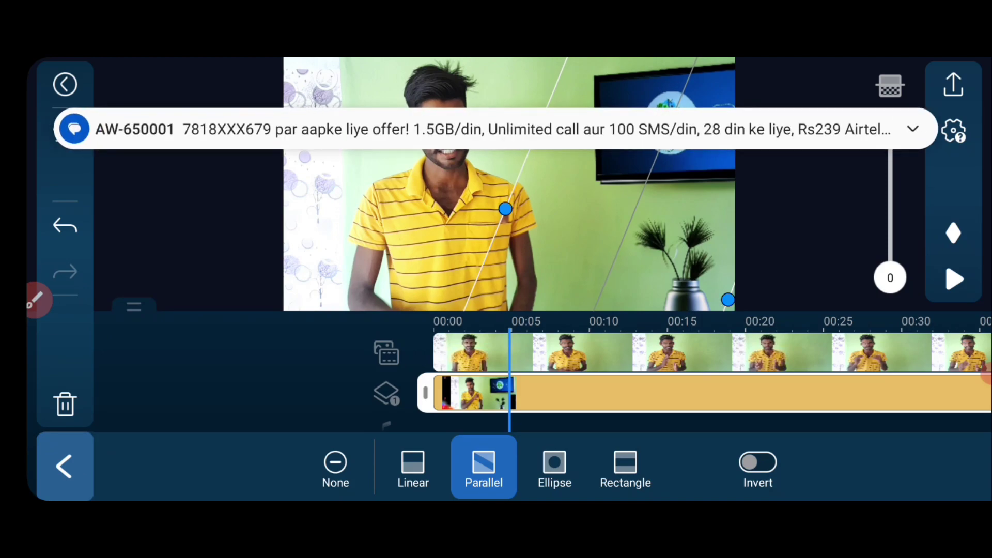
mouse_move(505, 209)
left_mouse_down()
mouse_move(536, 300)
mouse_move(583, 299)
left_mouse_up()
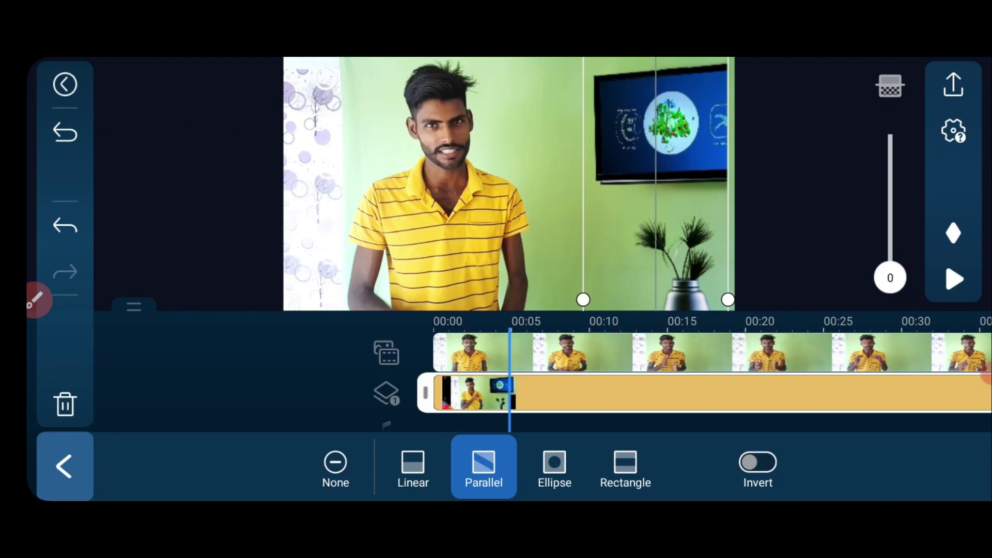
left_click(583, 300)
left_click(37, 300)
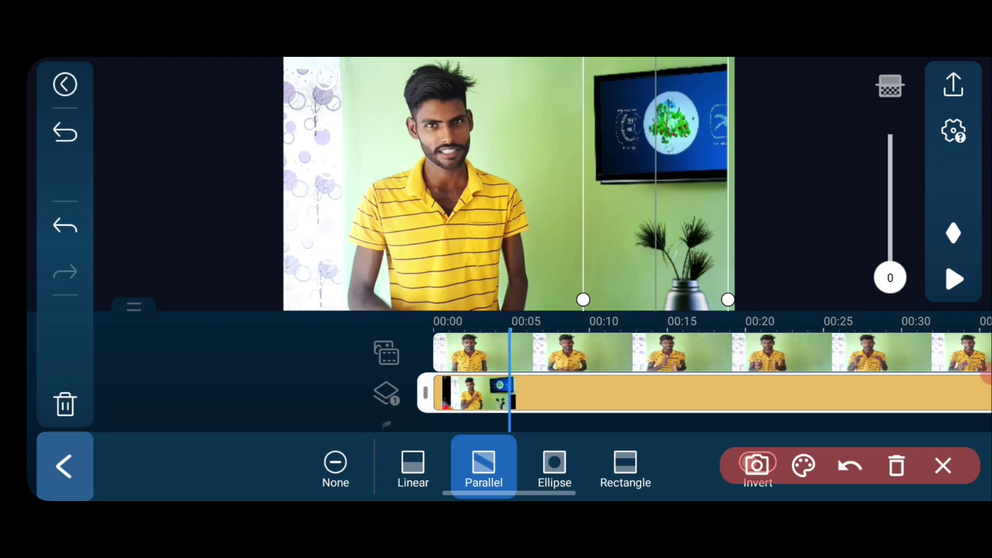
left_click_drag(534, 258, 523, 278)
left_click(943, 465)
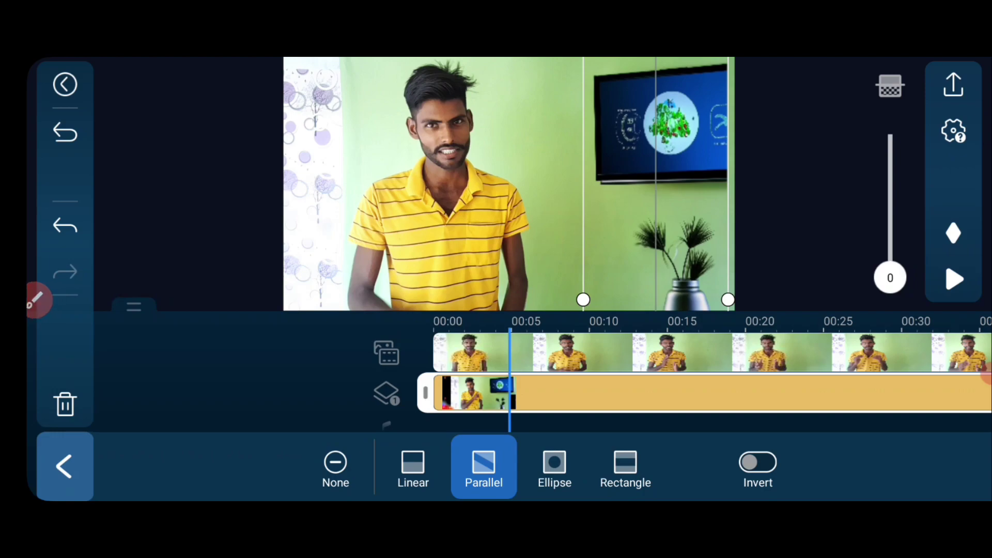
left_click(953, 279)
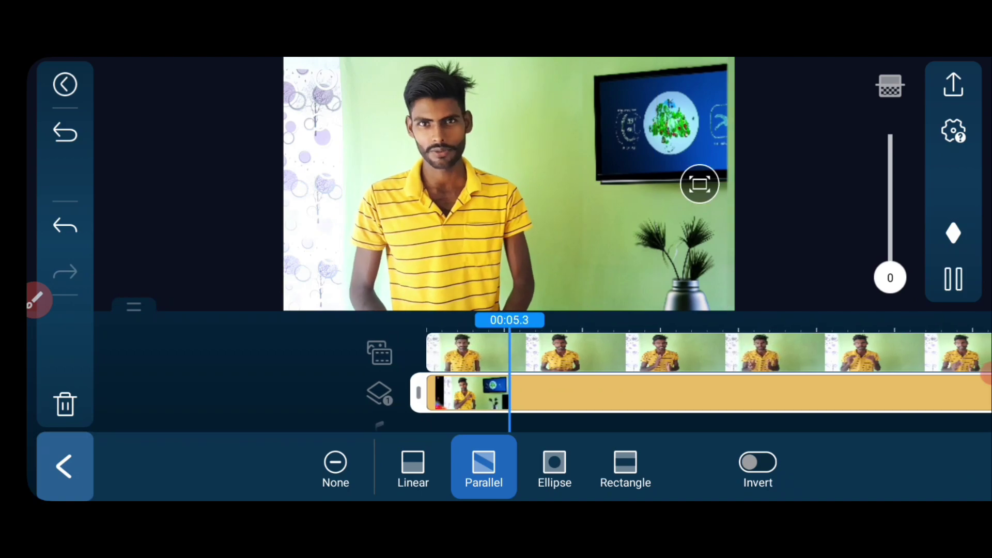
Play back the masked overlay to review the blend, exit Mask, and reselect the overlay clip
left_click(953, 279)
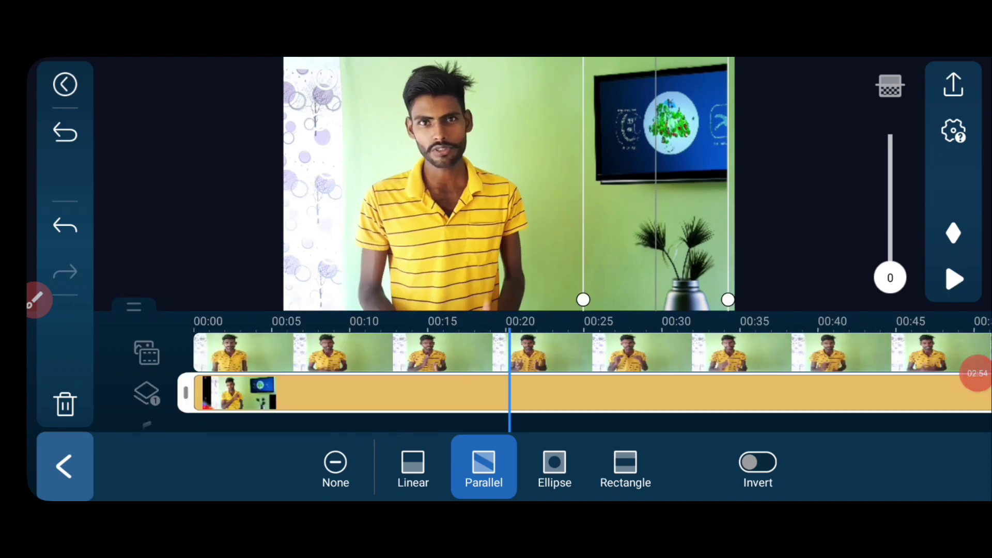
left_click(953, 278)
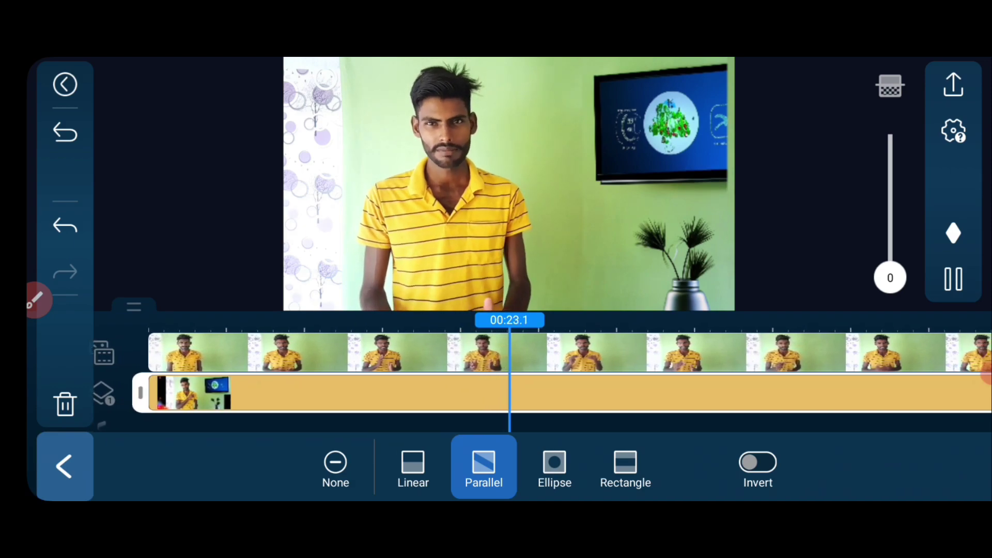
left_click(64, 467)
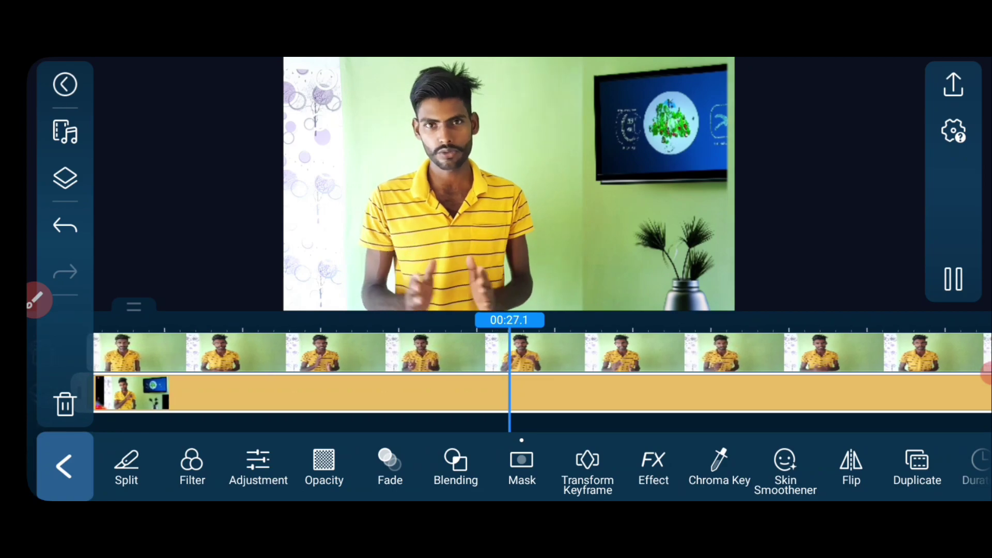
left_click(953, 279)
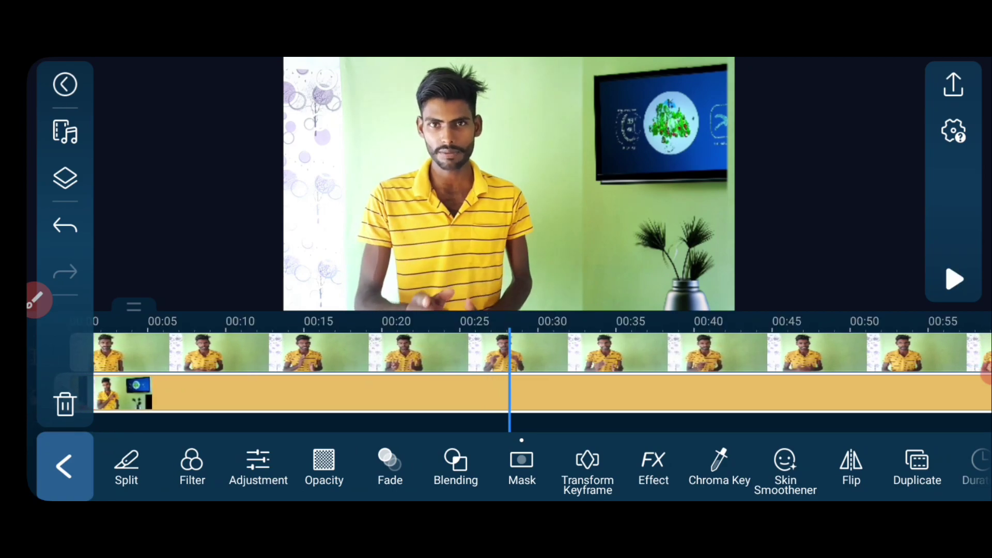
left_click_drag(361, 351, 441, 352)
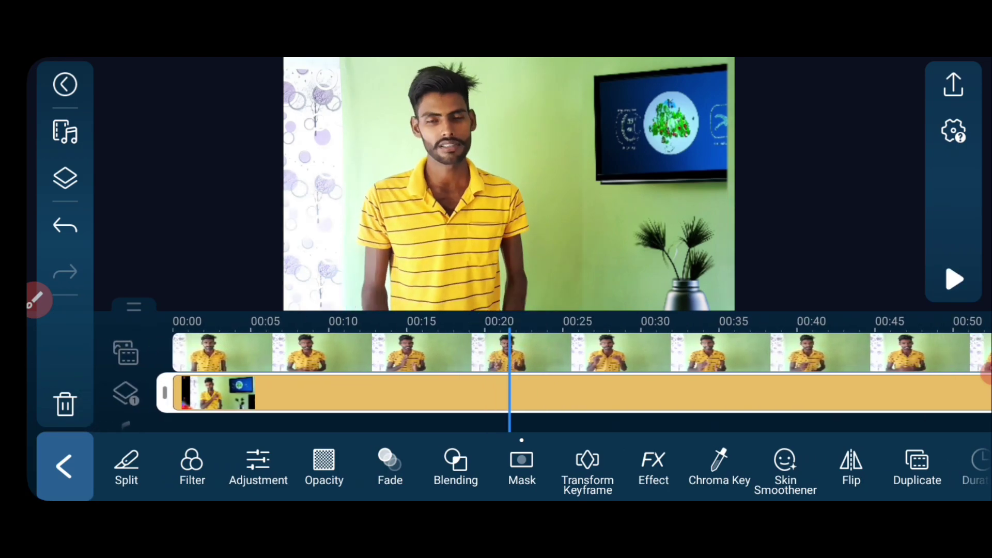
left_click(64, 467)
left_click(362, 409)
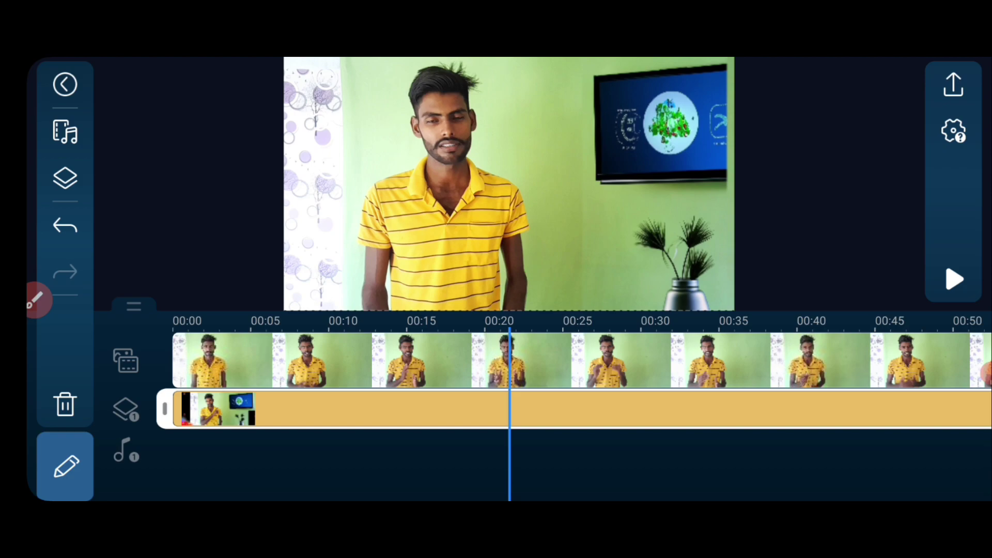
Nudge the overlay slightly right and up, then scrub and play the timeline to review it
left_click_drag(509, 183, 519, 179)
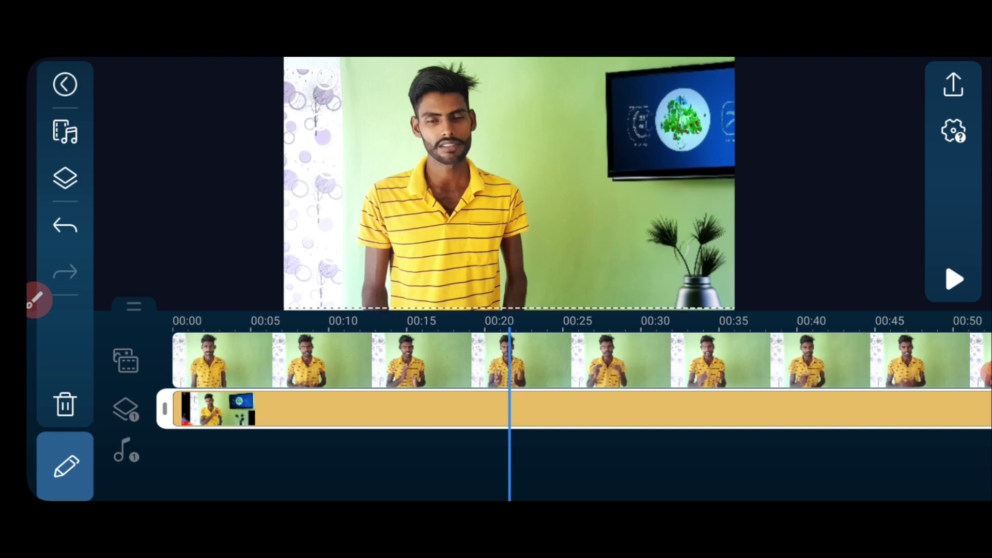
left_click_drag(413, 362, 749, 361)
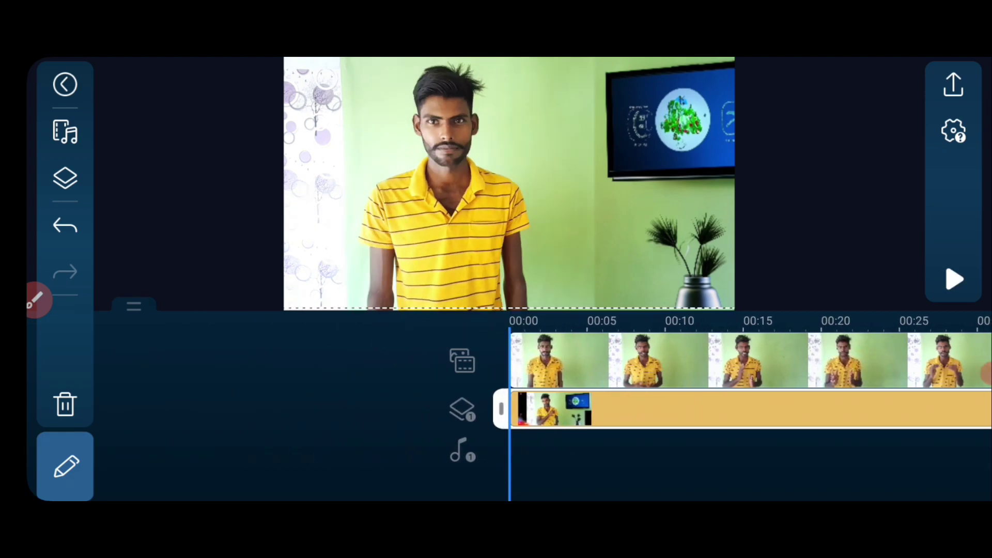
left_click_drag(723, 361, 569, 361)
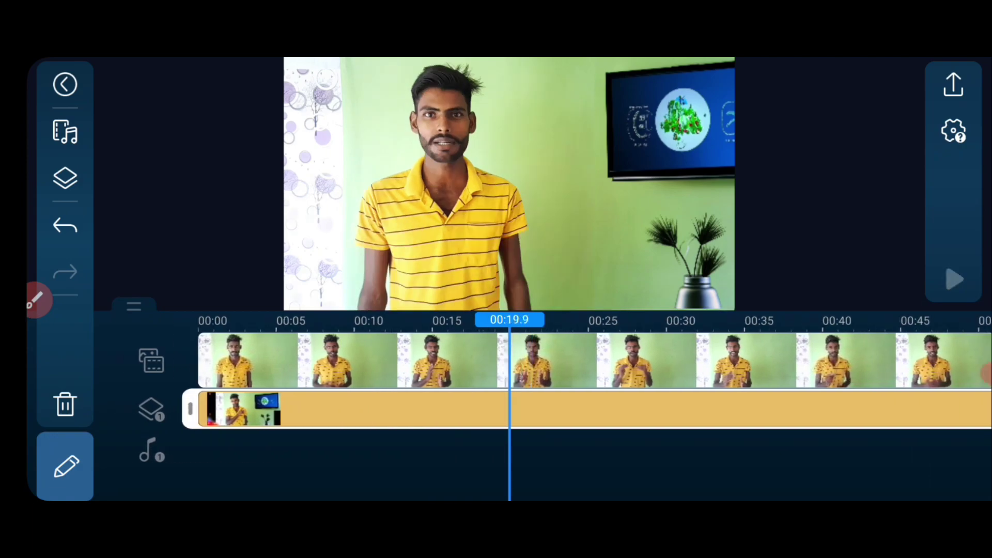
key("space")
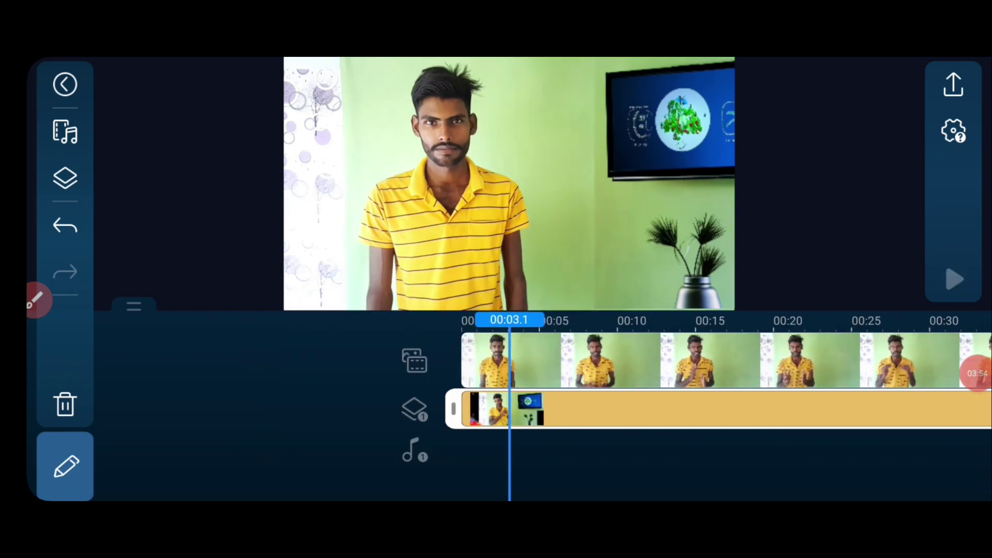
left_click_drag(672, 362, 518, 362)
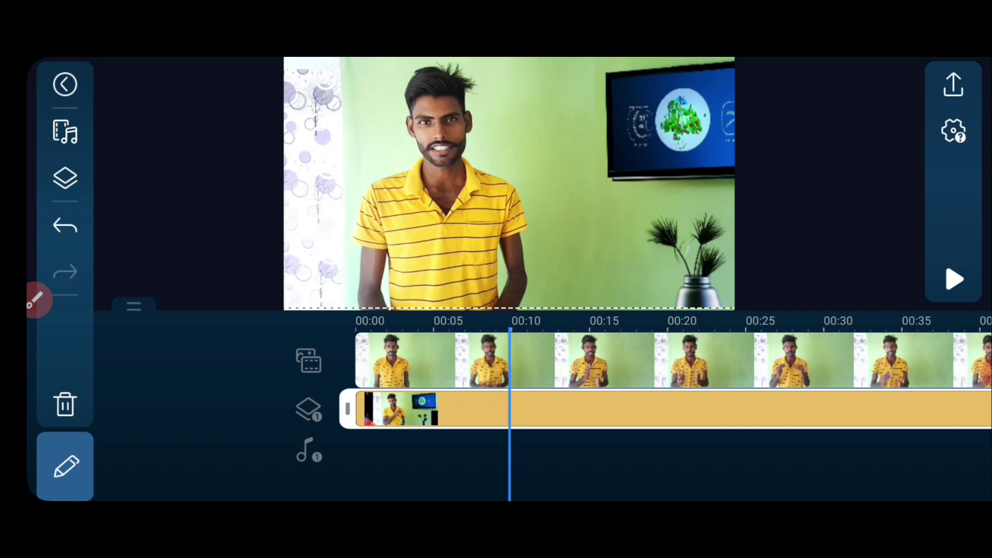
left_click_drag(620, 362, 628, 361)
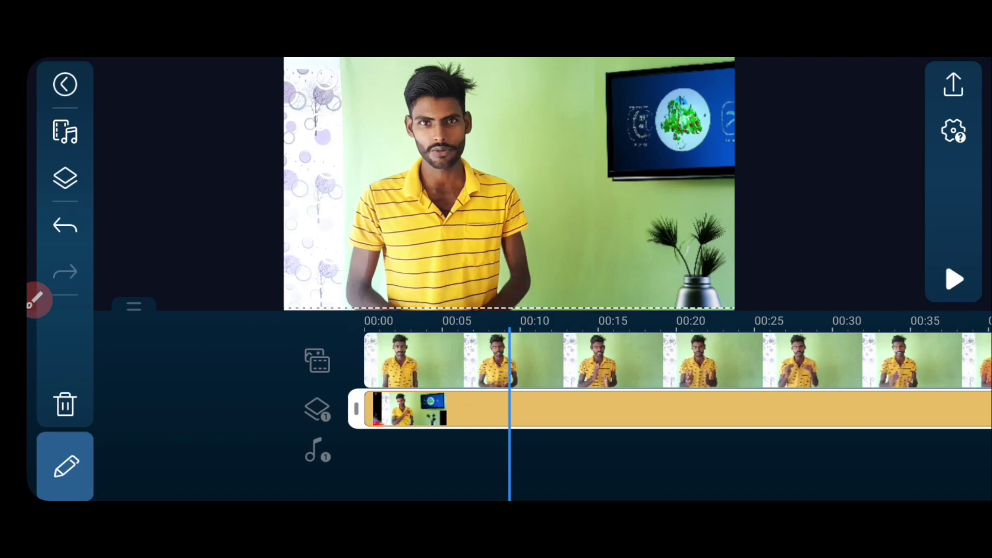